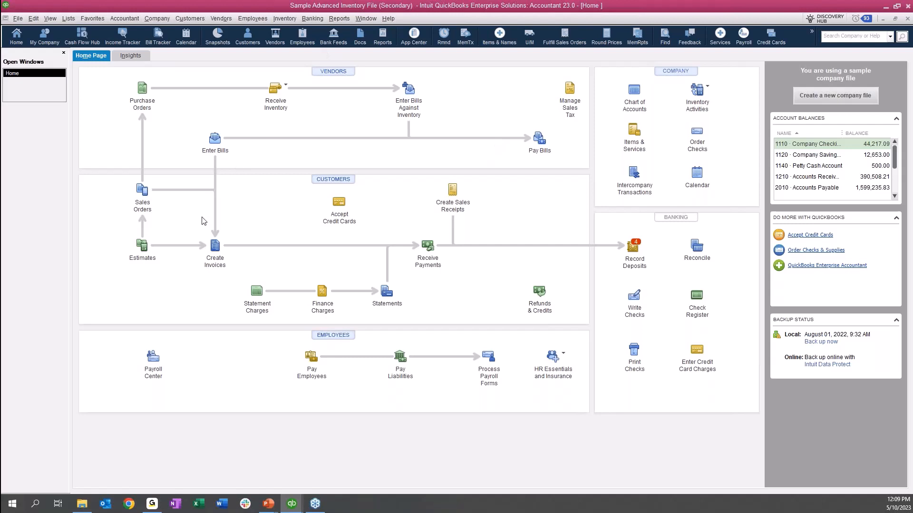
- Open the Item List and run the Item Listing report from it
click(68, 19)
click(76, 40)
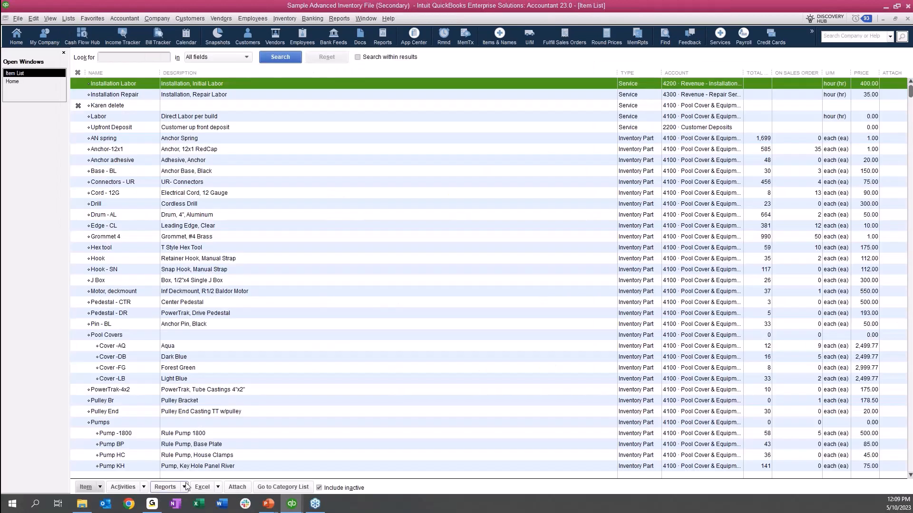
click(186, 486)
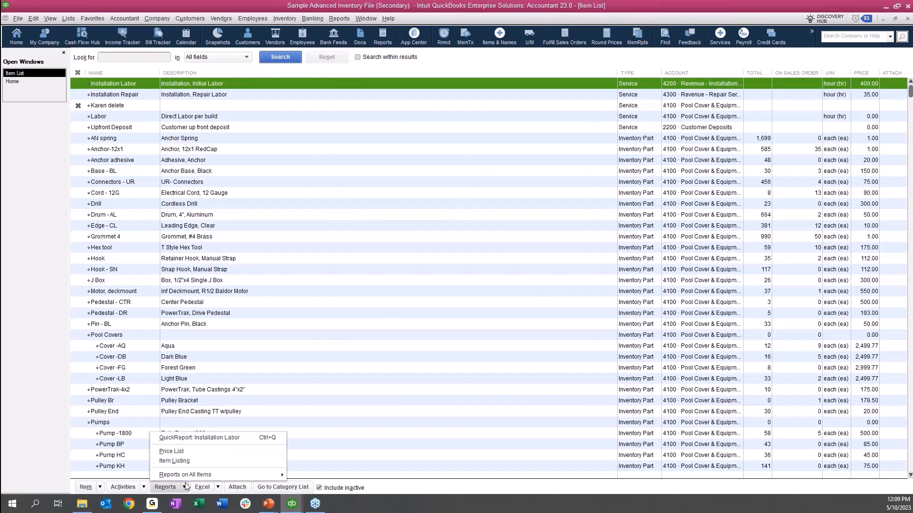
click(198, 465)
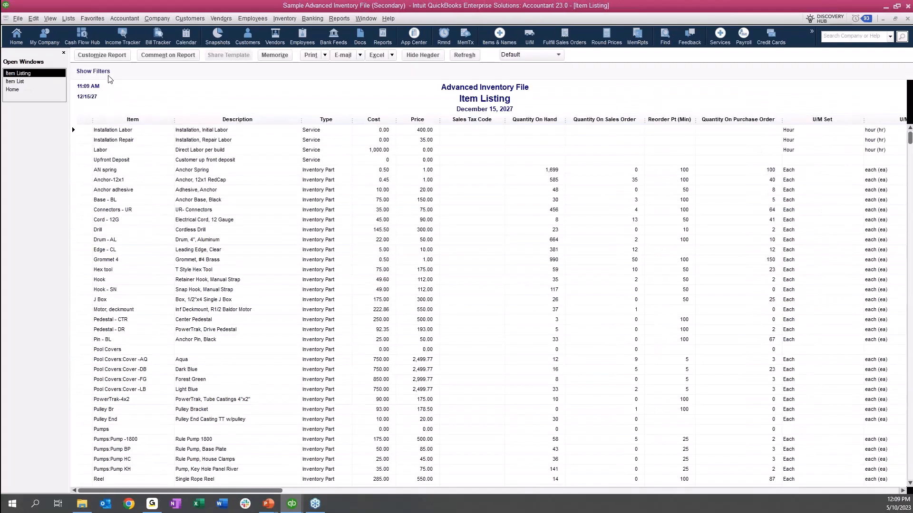
- Customize the Item Listing report by removing the Quantity On Hand, U/M, U/M Set and Price columns while keeping Account
drag(787, 56, 261, 115)
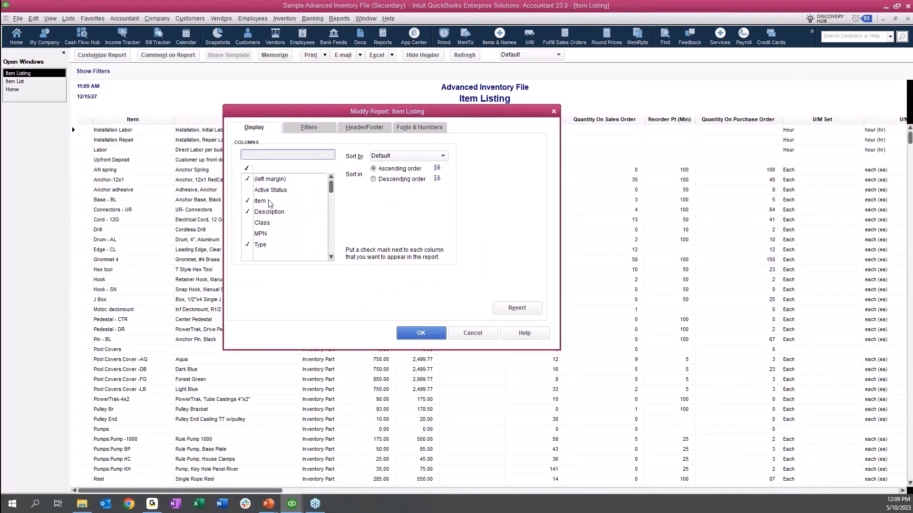
scroll(284, 214, down, 1)
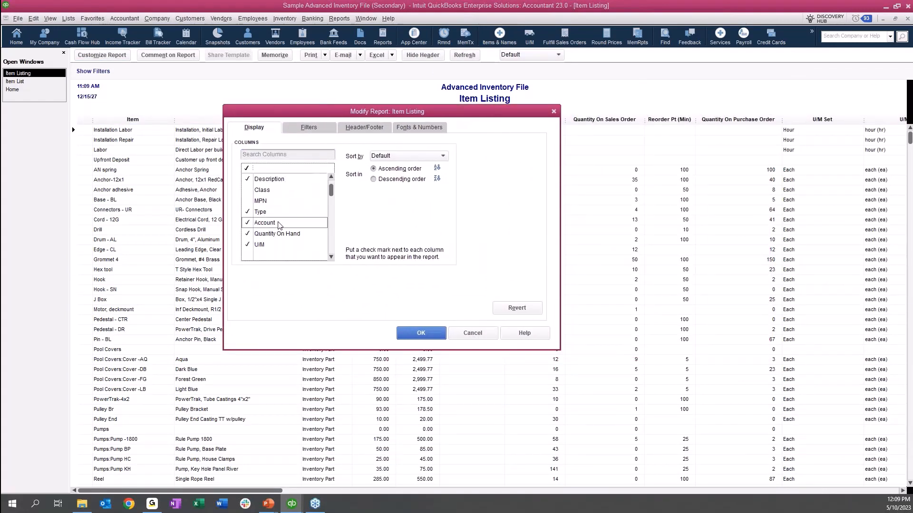
click(279, 223)
click(284, 234)
click(285, 245)
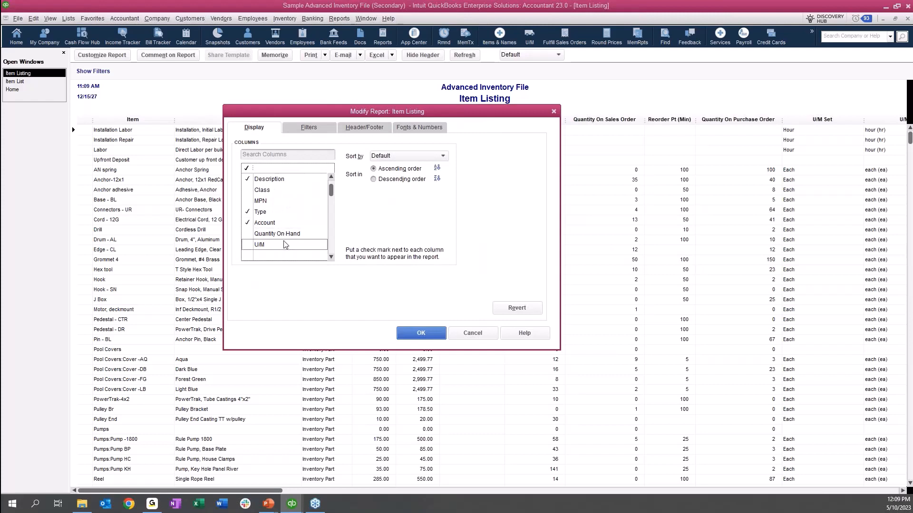
scroll(284, 245, down, 1)
click(283, 224)
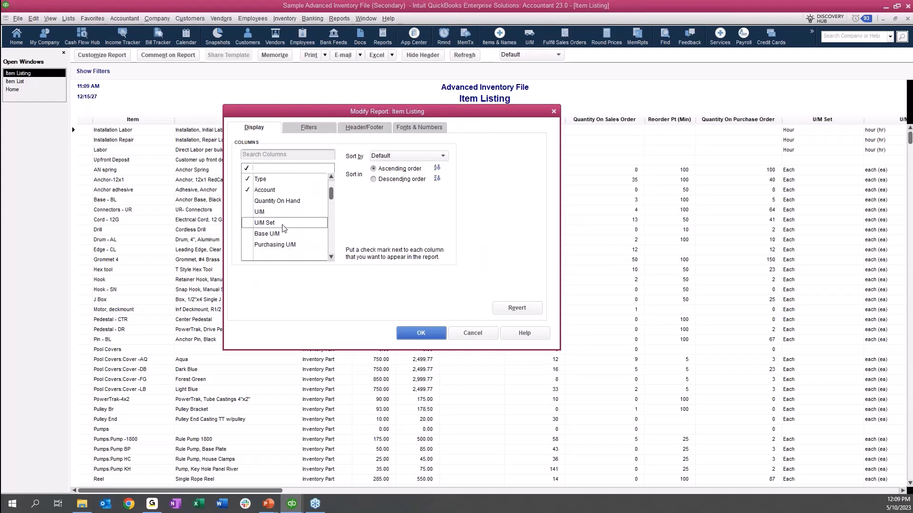
scroll(283, 228, down, 1)
click(279, 245)
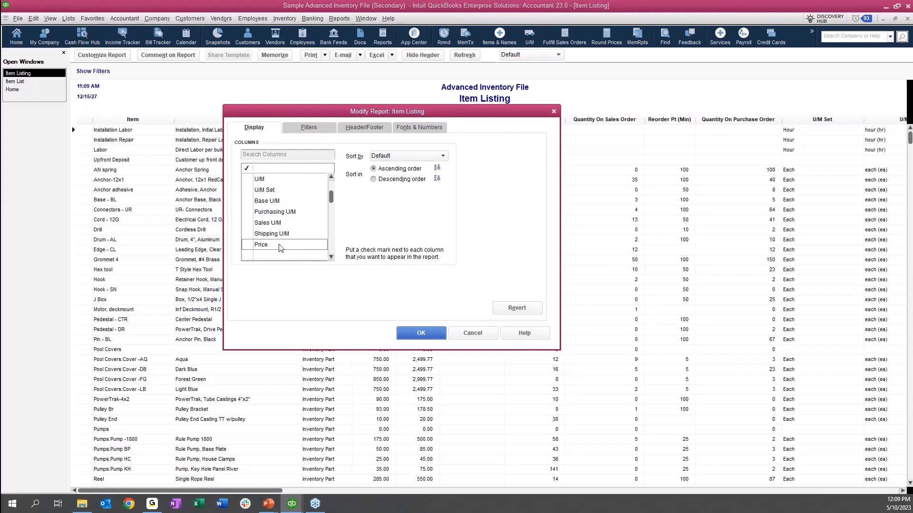
- Add the Asset Account and COGS Account columns to the Item Listing report
scroll(279, 246, down, 1)
click(286, 233)
click(285, 245)
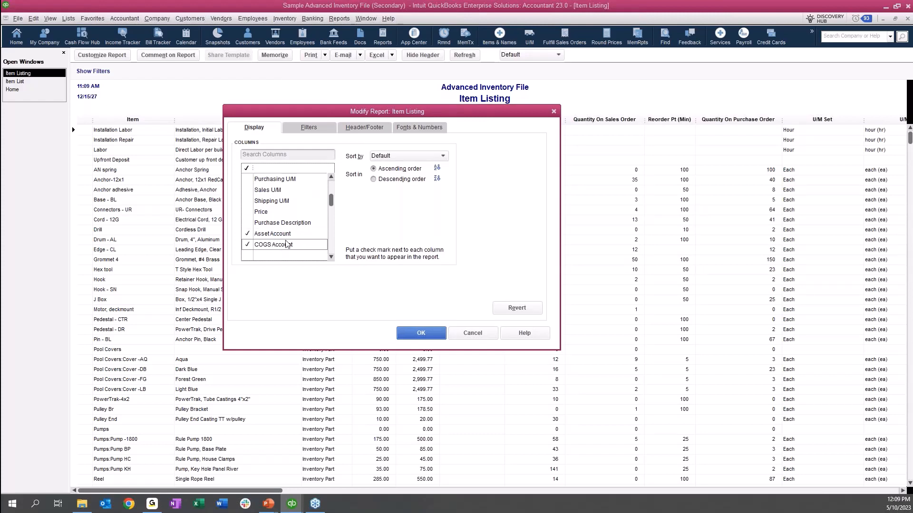
- Remove the Cost, Sales Tax Code, Quantity On Purchase Order, Quantity On Sales Order, Reorder Pt (Min) and Preferred Vendor columns
scroll(287, 244, down, 1)
click(281, 233)
scroll(281, 234, down, 1)
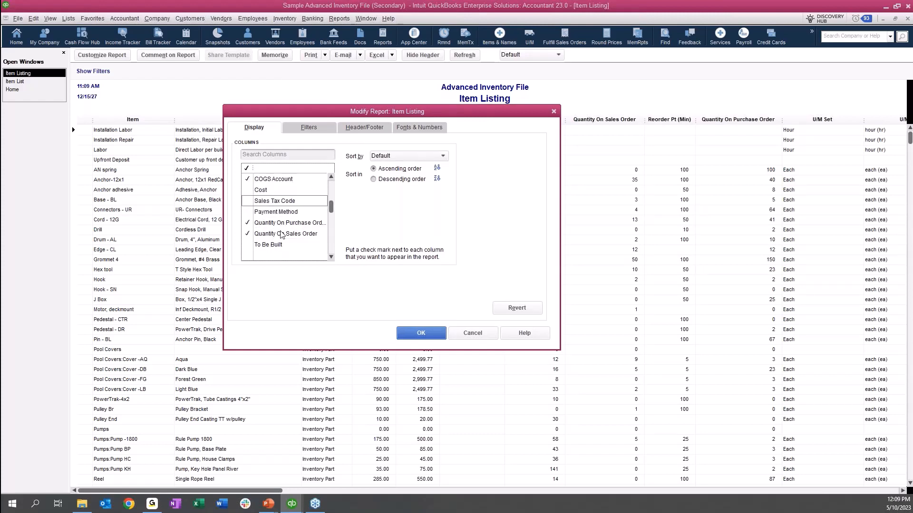
click(283, 223)
click(284, 234)
scroll(285, 233, down, 1)
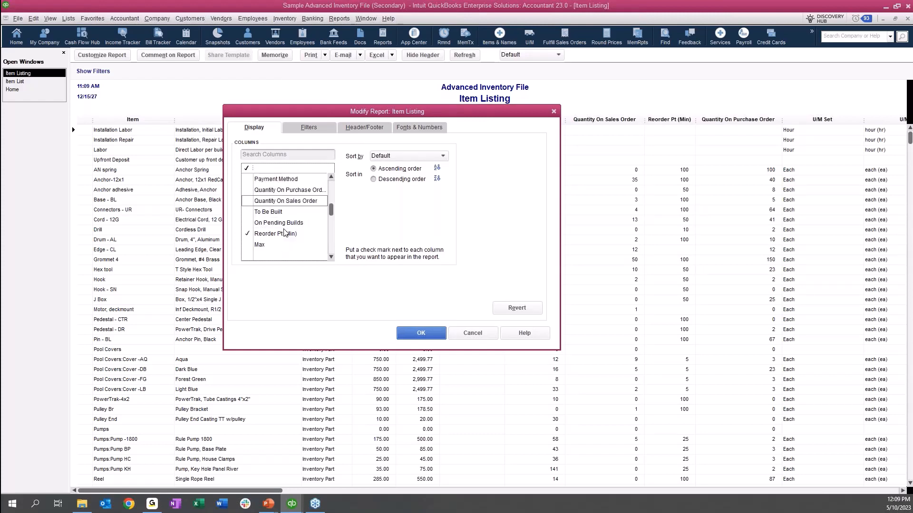
click(286, 233)
scroll(285, 233, down, 1)
click(285, 233)
scroll(286, 233, down, 1)
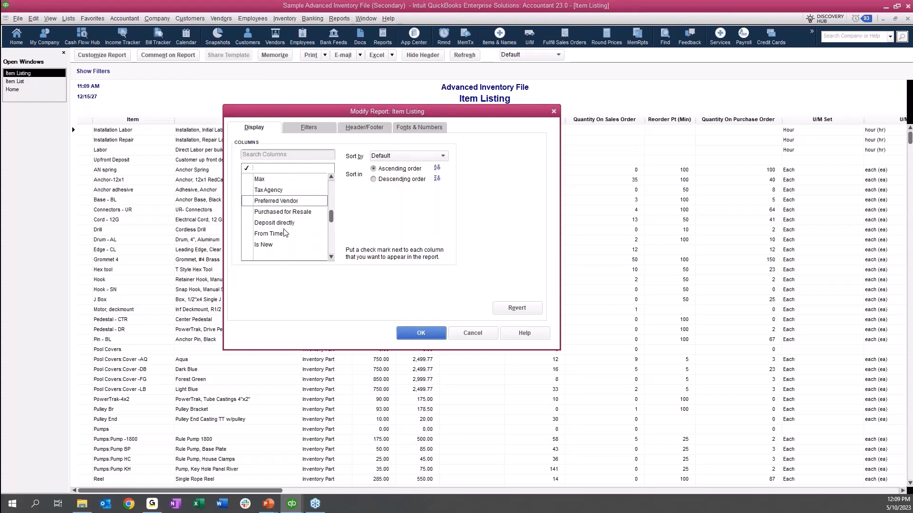
- Set the report's Item filter to all inventory and assembly items and apply the customization
click(308, 128)
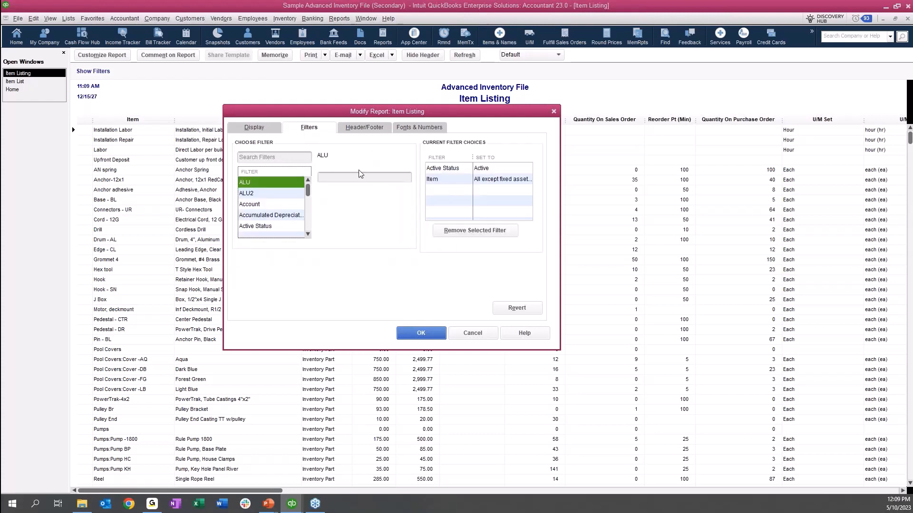
click(438, 180)
click(406, 178)
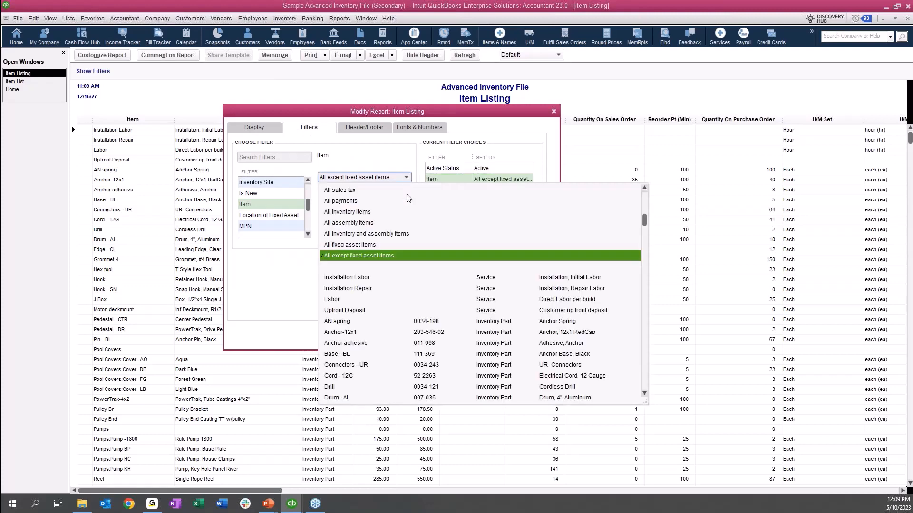
click(393, 233)
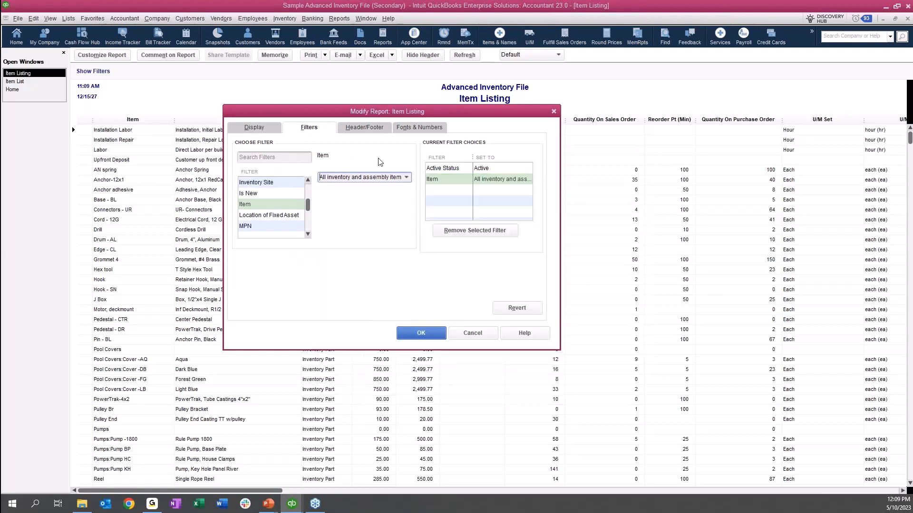
click(421, 333)
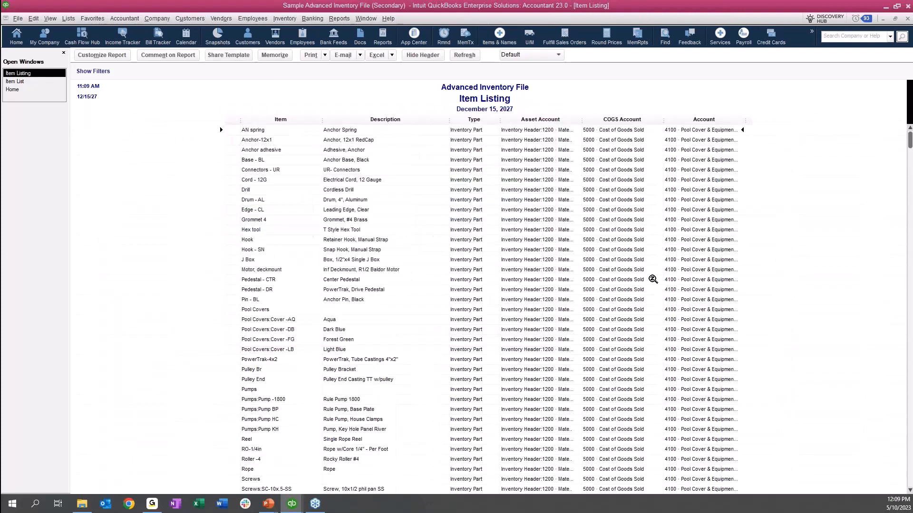
- Sort the Item Listing by Asset Account and widen that column to review every item's full asset account name
drag(584, 120, 609, 120)
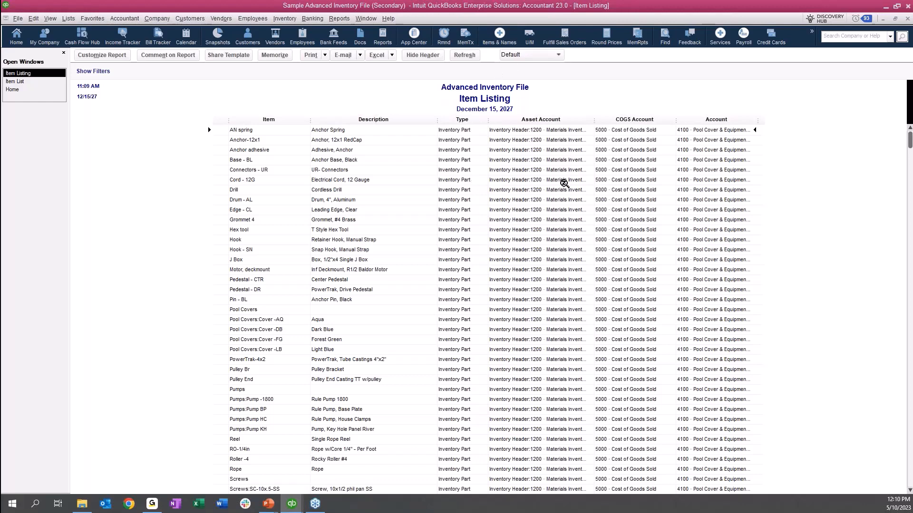
click(550, 55)
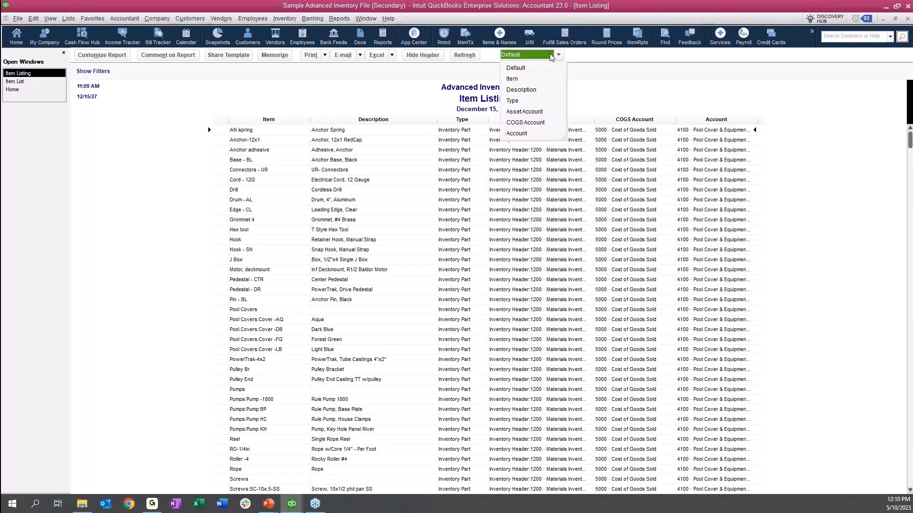
click(539, 112)
drag(596, 120, 663, 119)
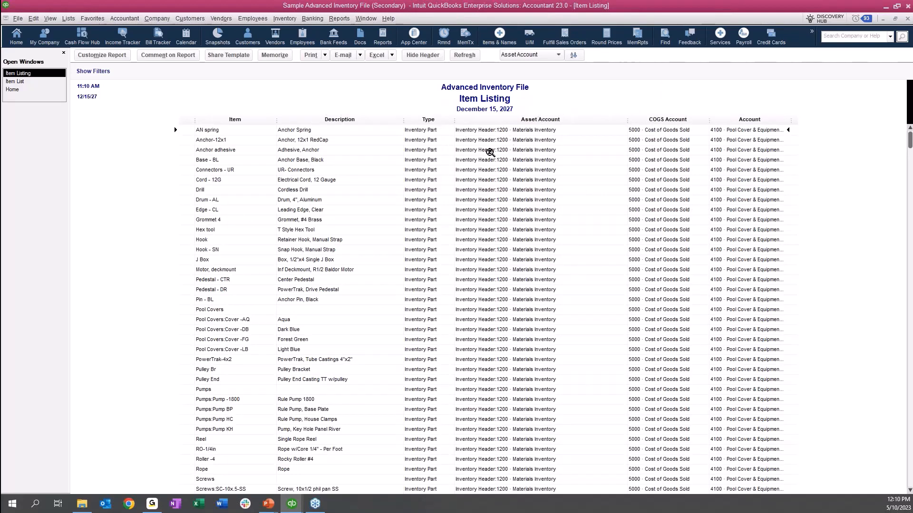
scroll(531, 232, down, 3)
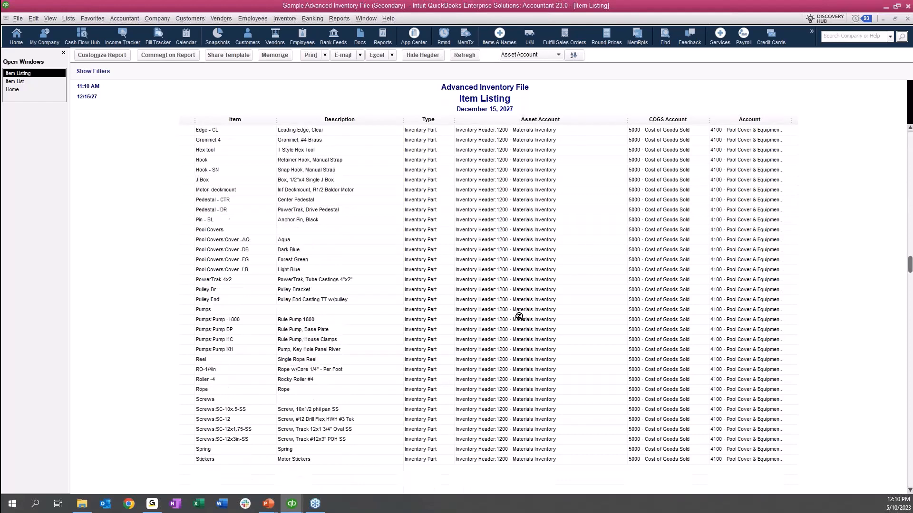
scroll(520, 317, down, 4)
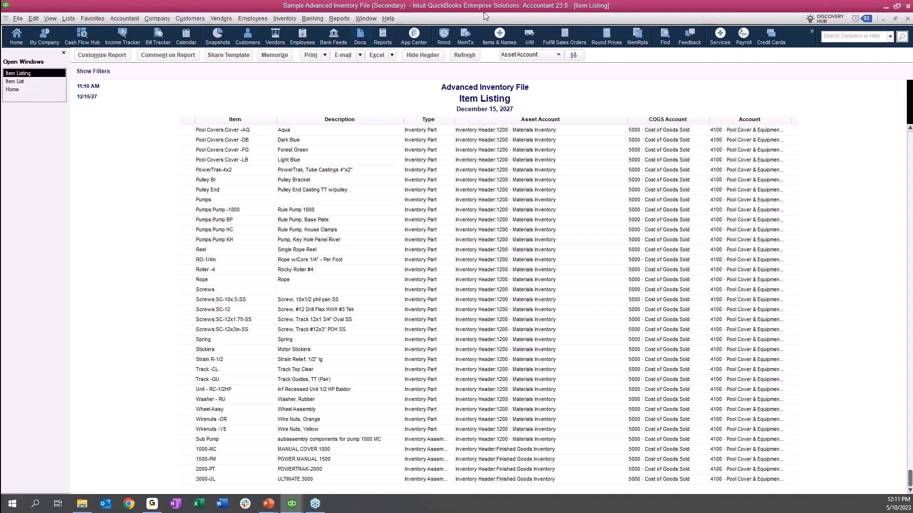
- Run the standard Balance Sheet report
click(346, 19)
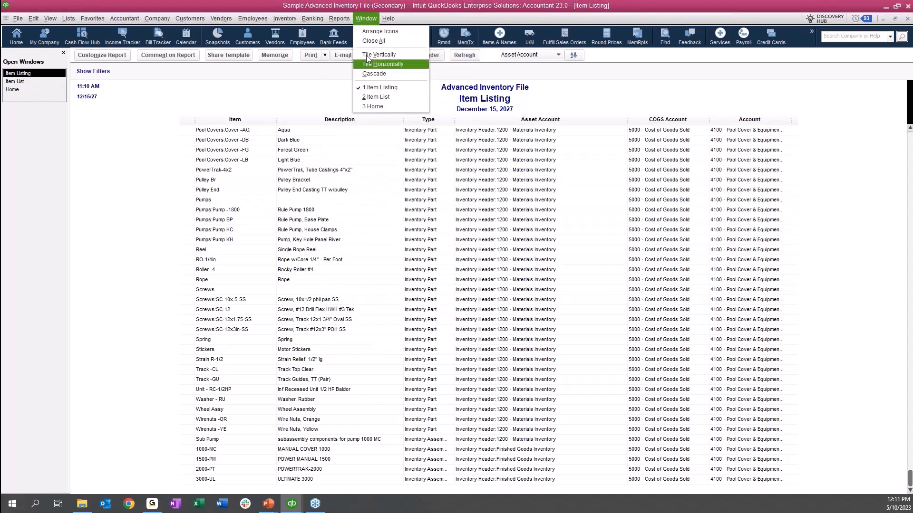
mouse_move(349, 129)
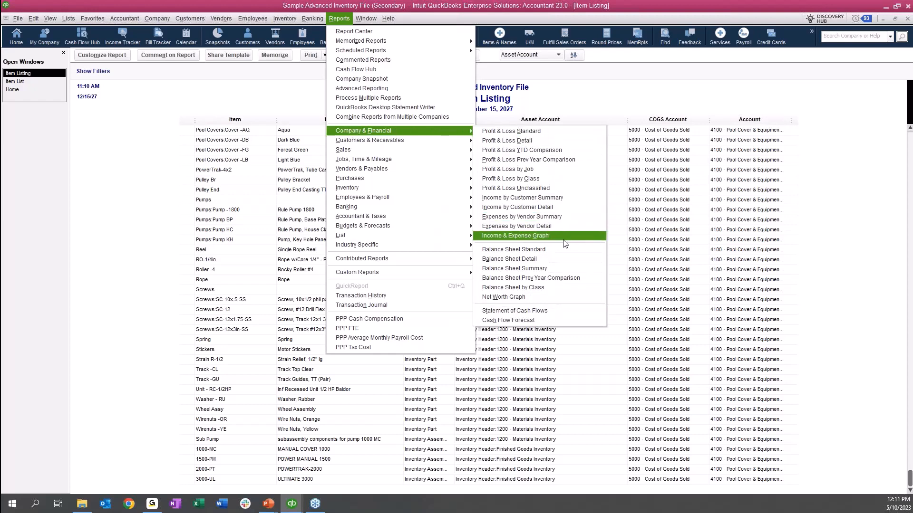
click(514, 250)
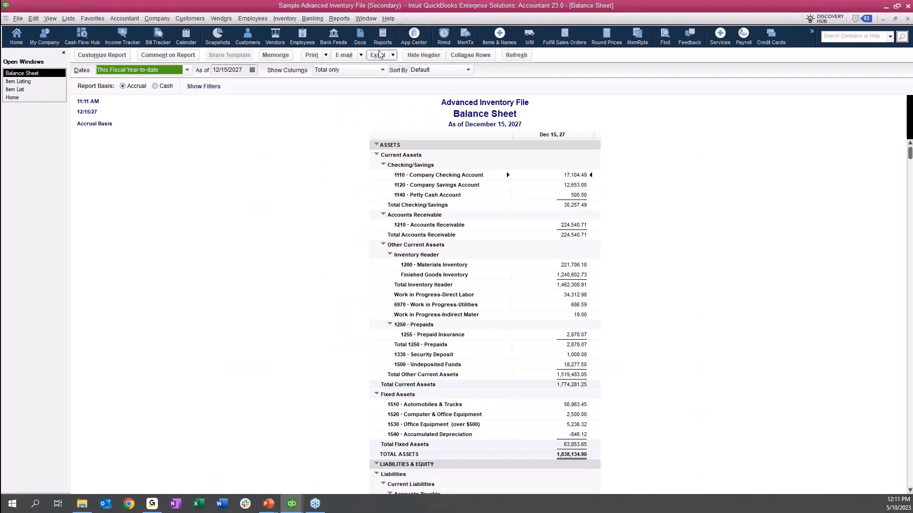
- Run the Inventory Valuation Summary and compare its total asset value with Total Inventory Header on the Balance Sheet
click(344, 20)
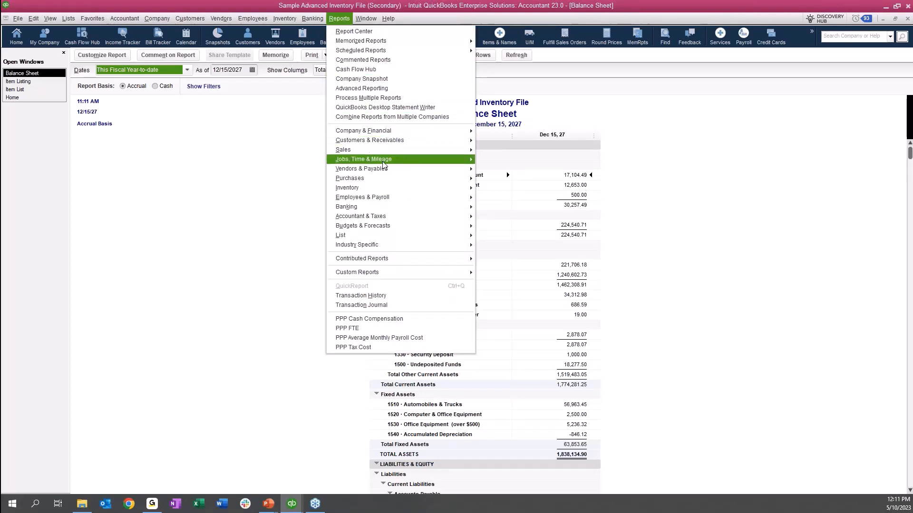
mouse_move(432, 190)
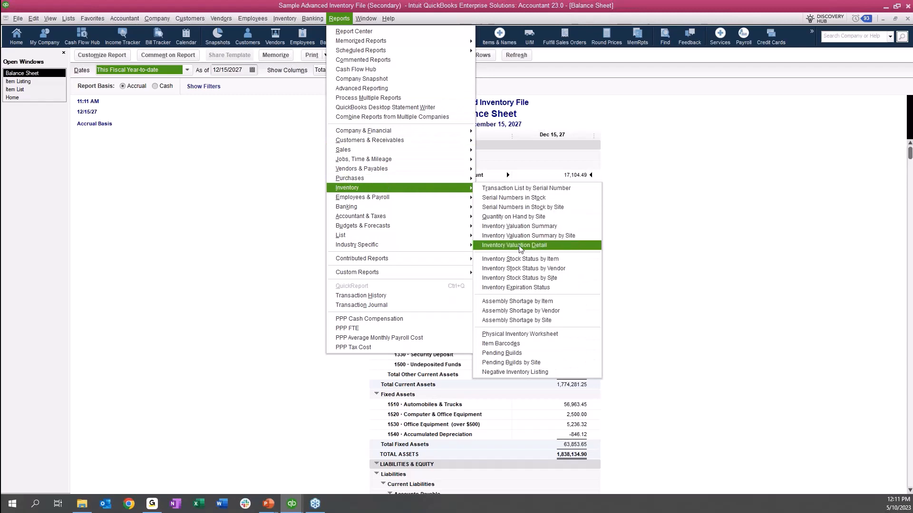
click(526, 228)
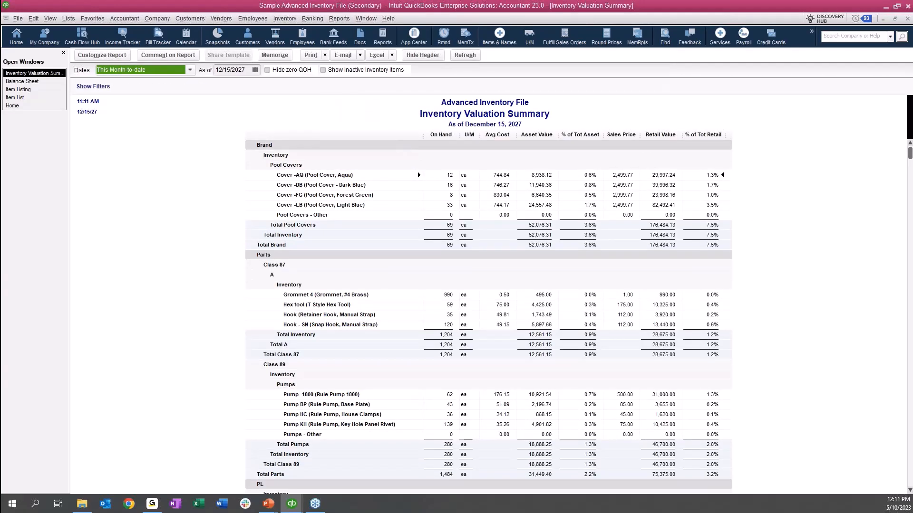
scroll(685, 221, down, 11)
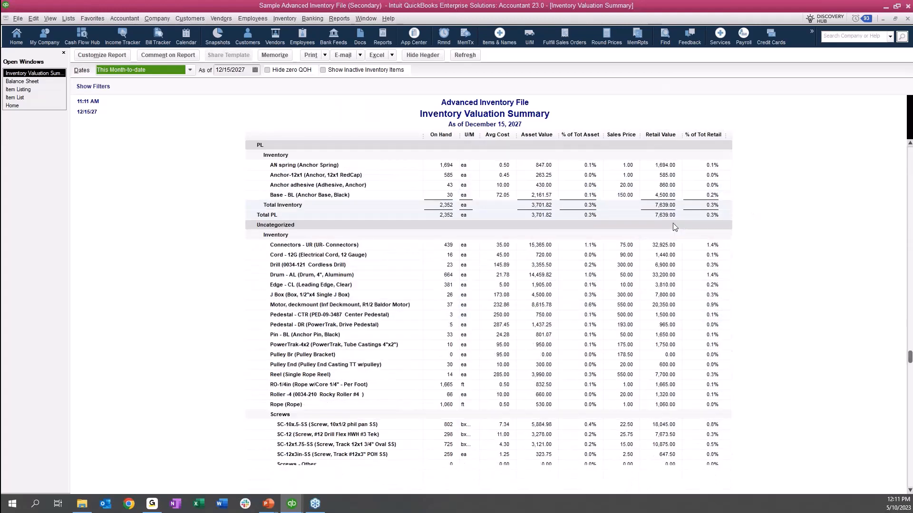
scroll(672, 224, down, 6)
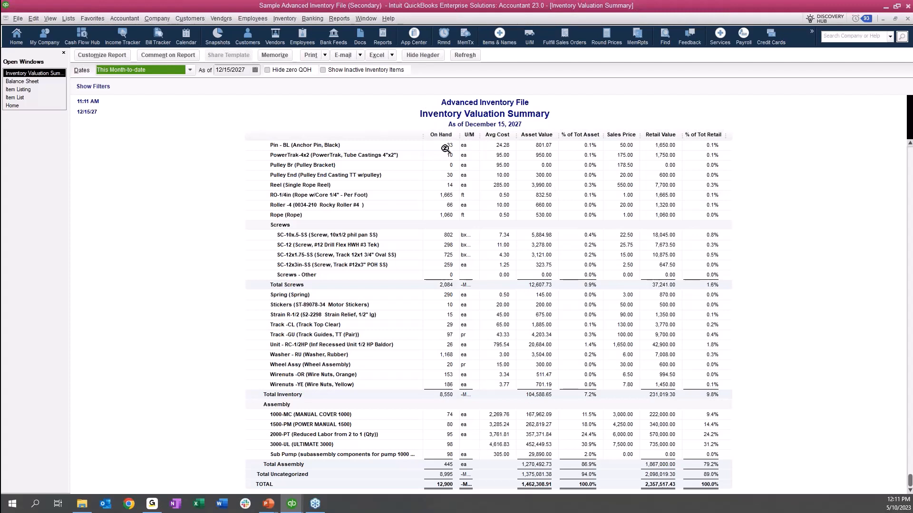
click(37, 82)
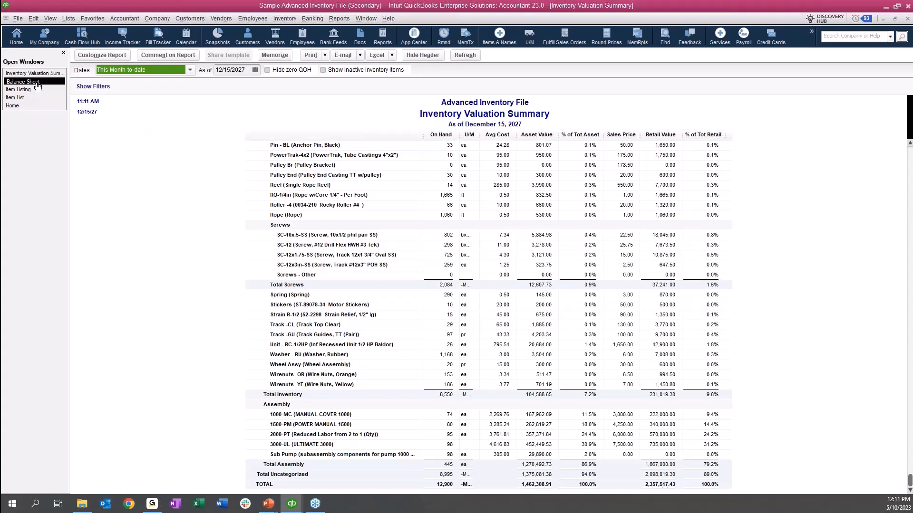
click(586, 289)
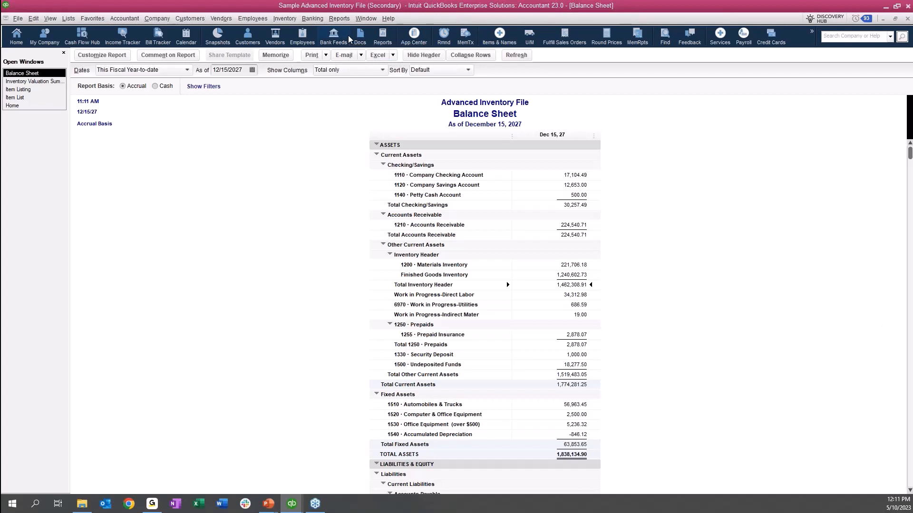
- Create a Custom Summary Report and bring its Modify Report dialog fully into view
click(338, 19)
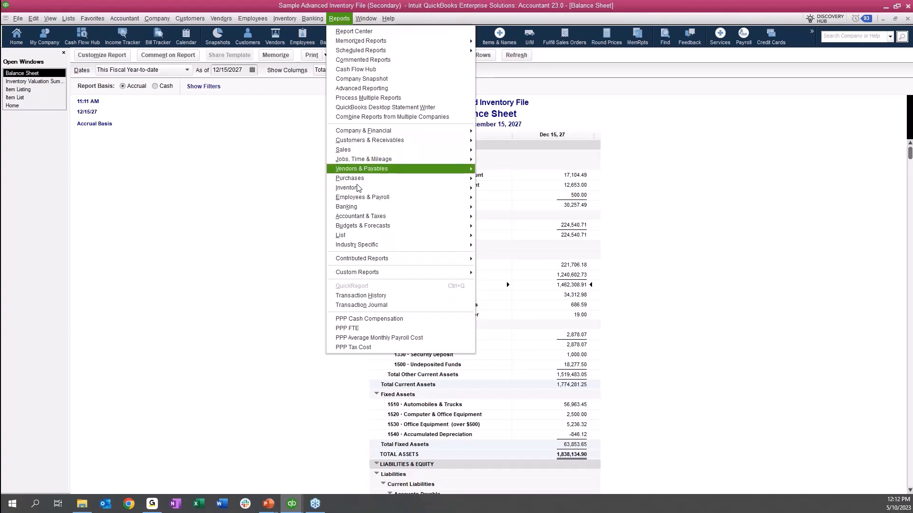
mouse_move(370, 272)
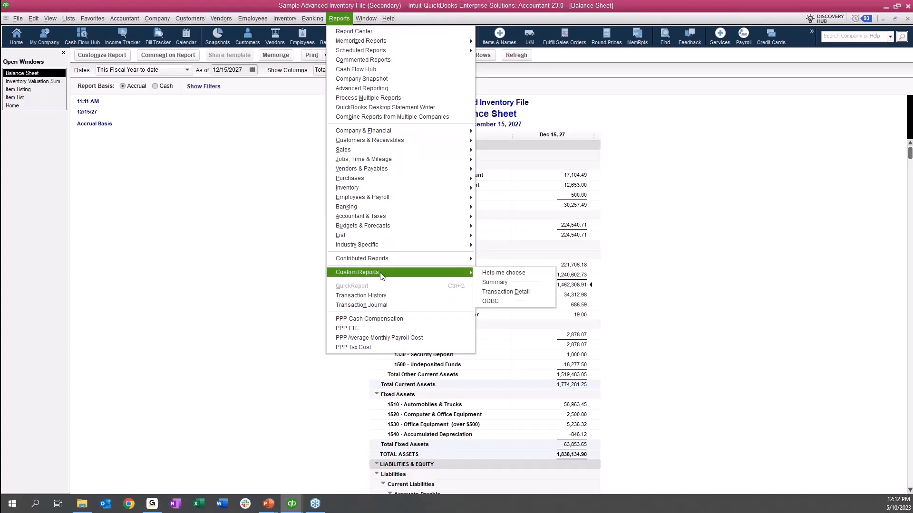
click(524, 282)
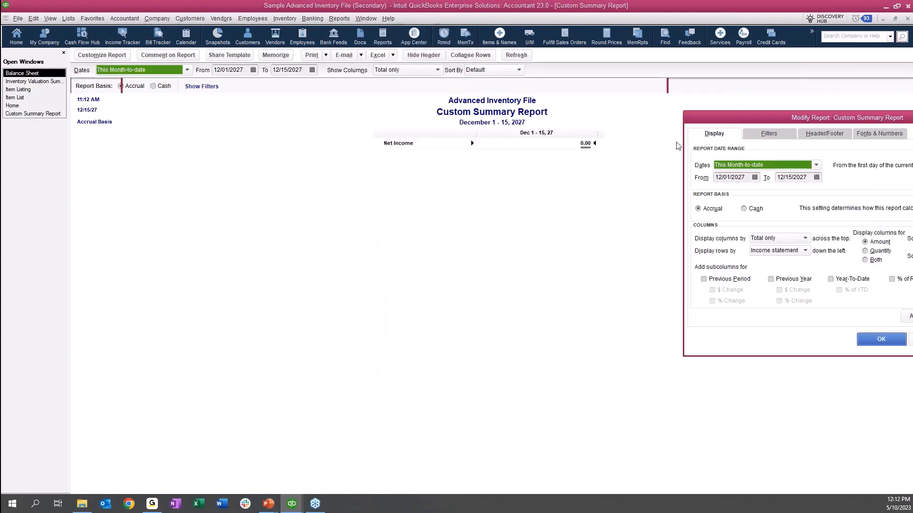
drag(792, 122, 214, 124)
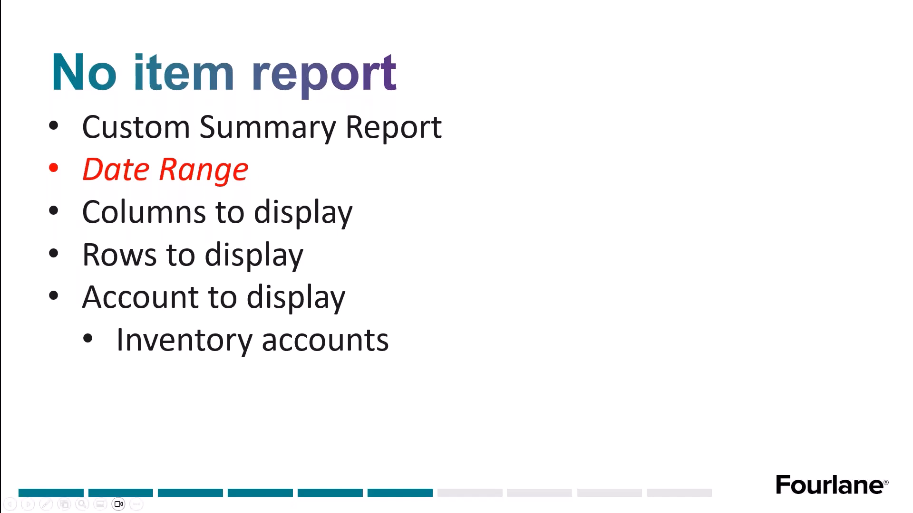
- Return to QuickBooks and clear the From date so the summary report covers all activity through 12/15/2027
key(alt+Tab)
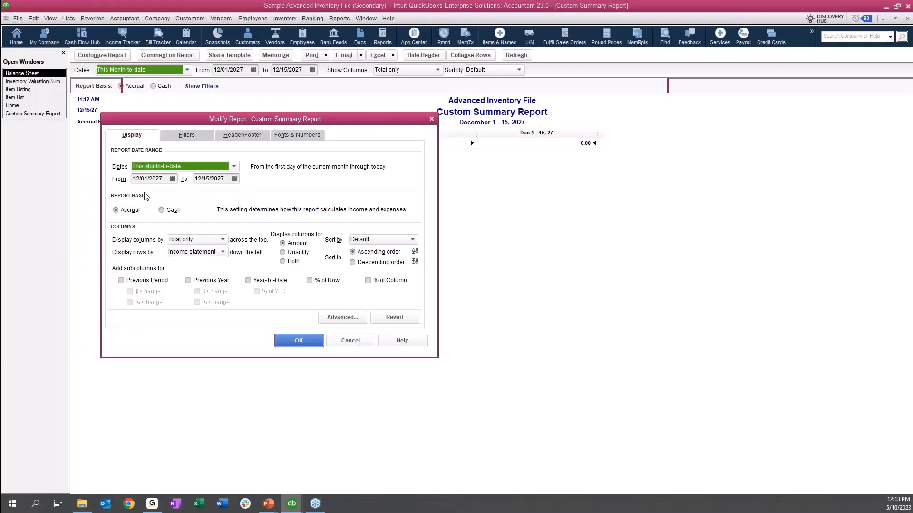
click(162, 179)
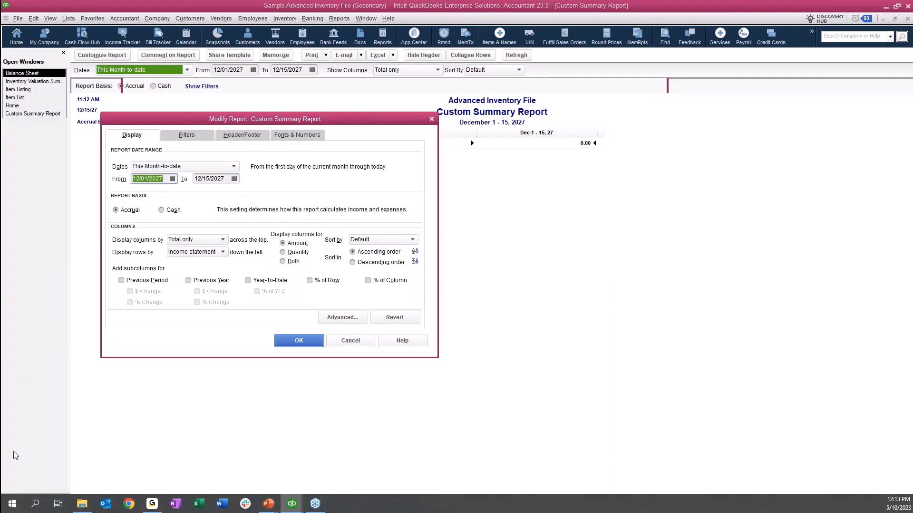
key(BackSpace)
click(221, 179)
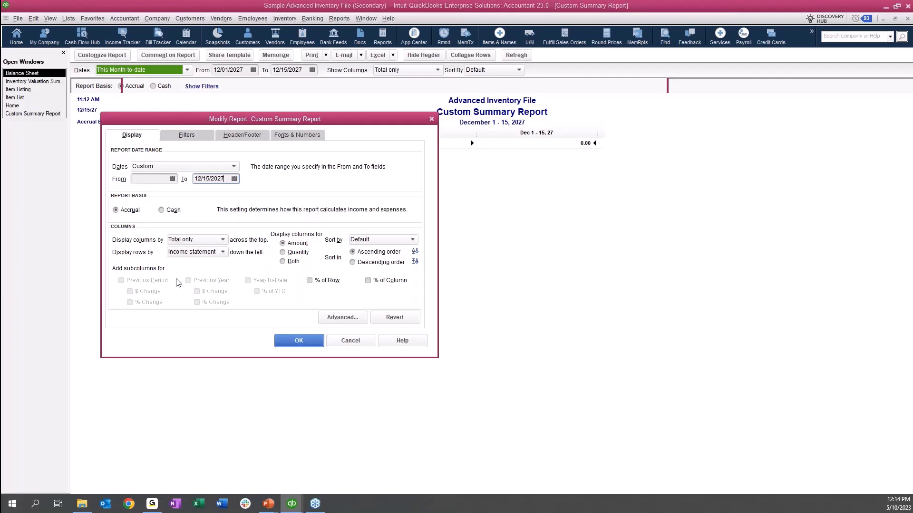
- Display the report rows by Item detail and show columns for both amount and quantity
click(223, 252)
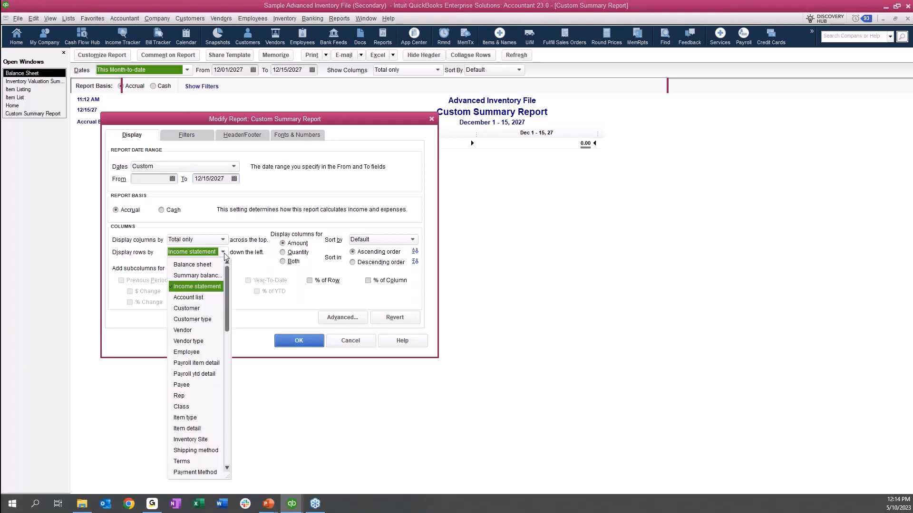
click(185, 429)
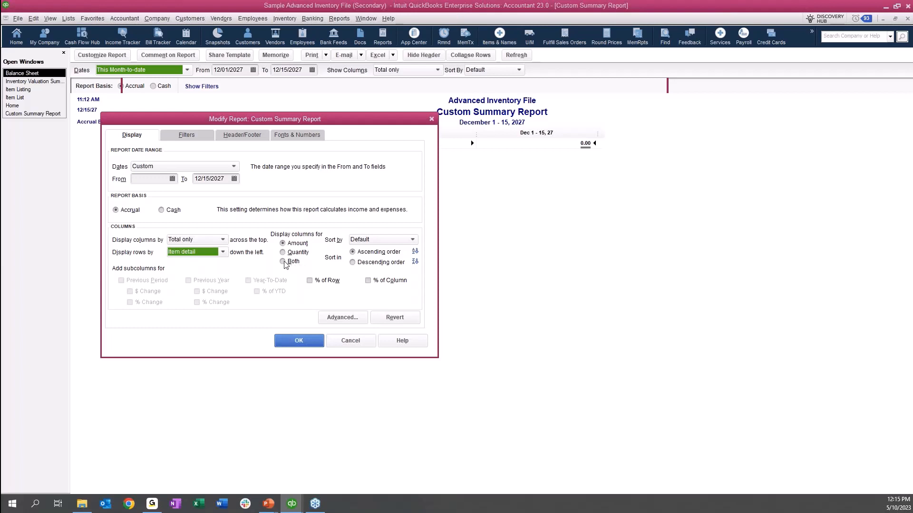
click(297, 264)
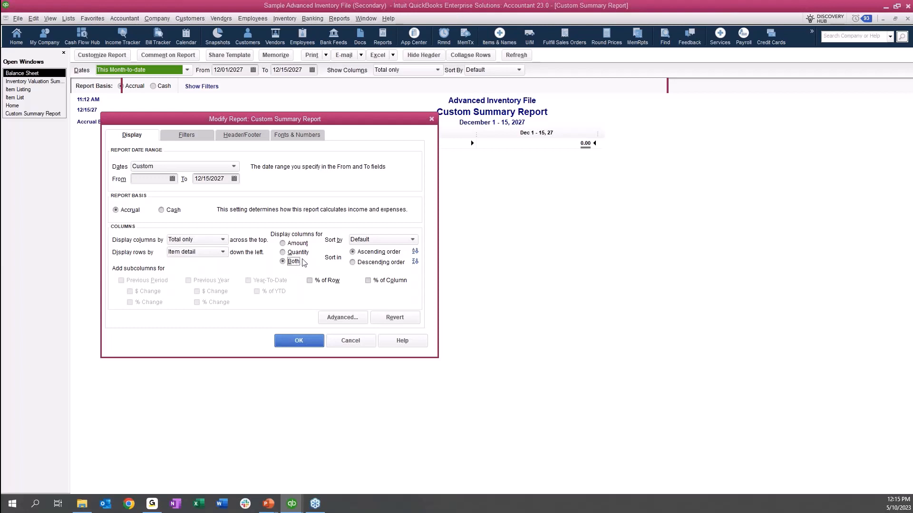
- Filter the report by multiple accounts: Inventory Header, 1200 Materials Inventory and Finished Goods Inventory
click(197, 136)
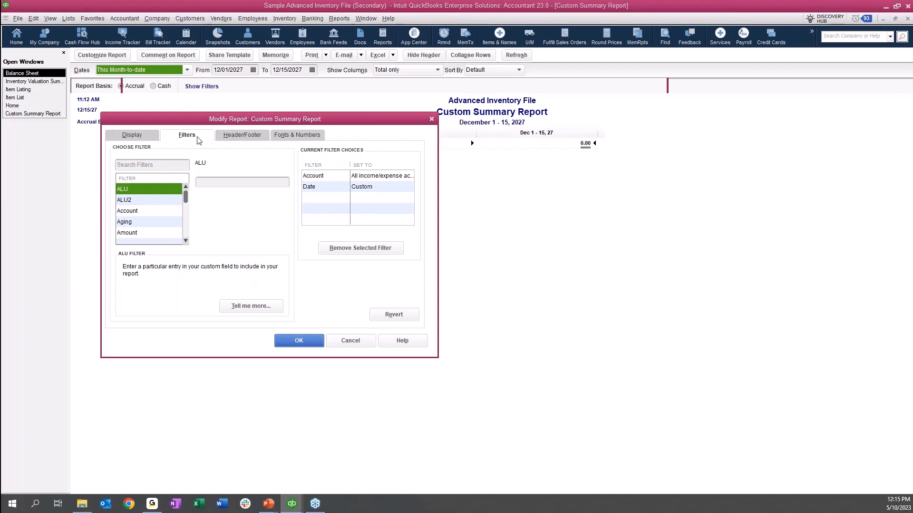
click(331, 177)
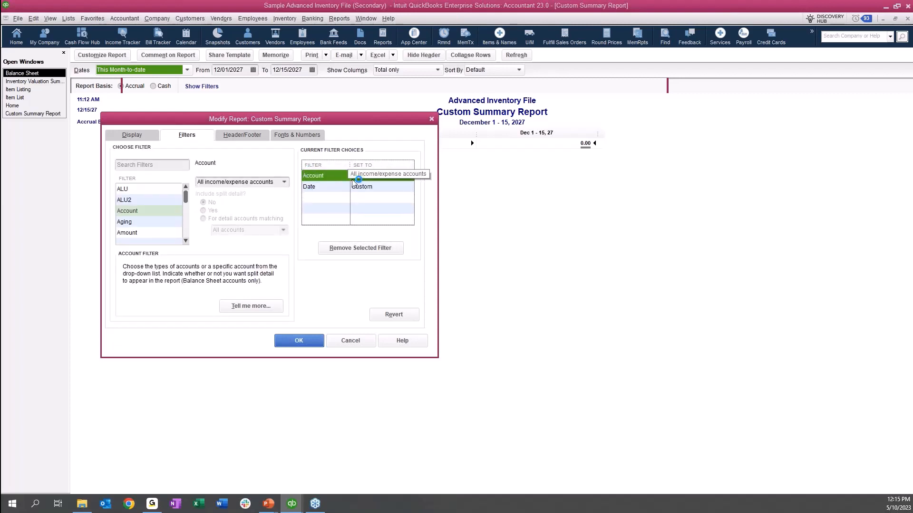
click(286, 184)
scroll(290, 248, up, 4)
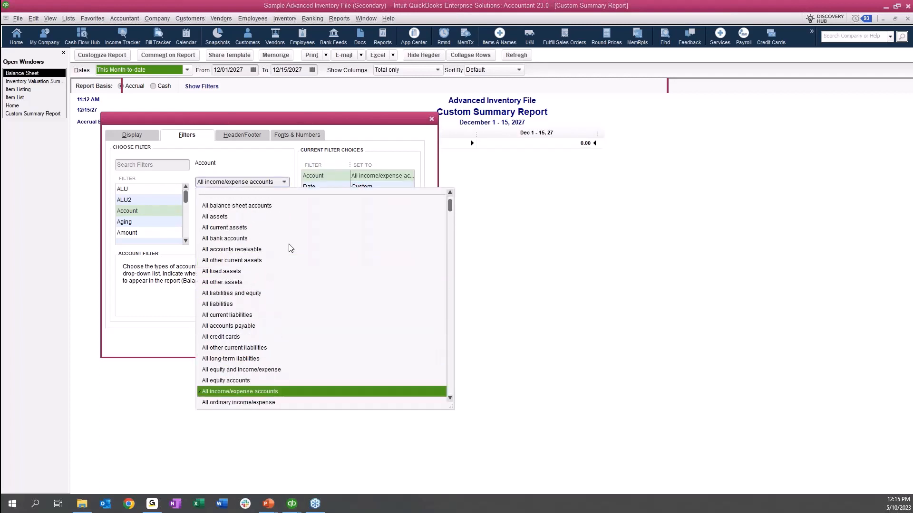
scroll(290, 248, up, 1)
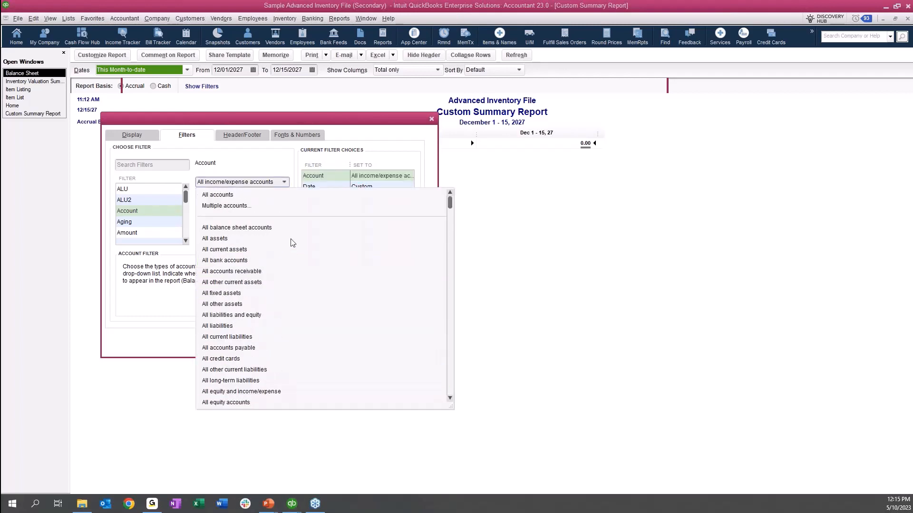
click(226, 207)
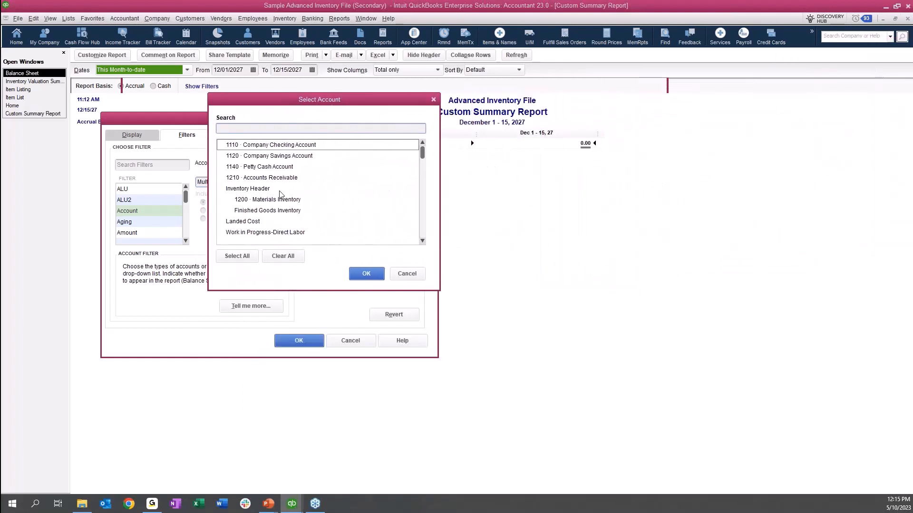
click(278, 189)
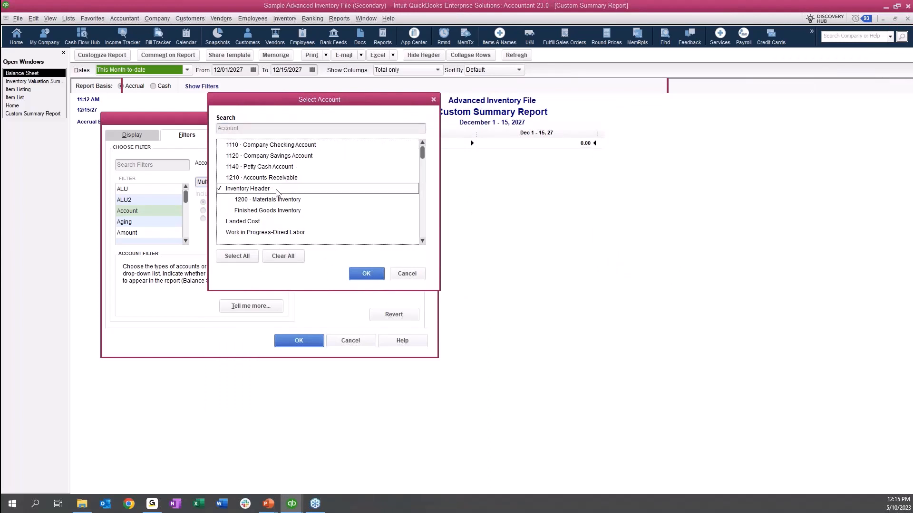
click(275, 200)
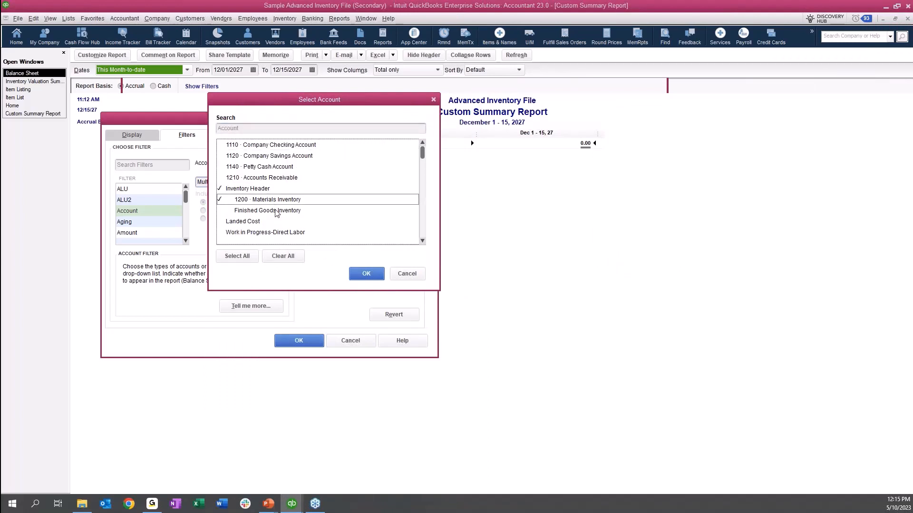
click(275, 210)
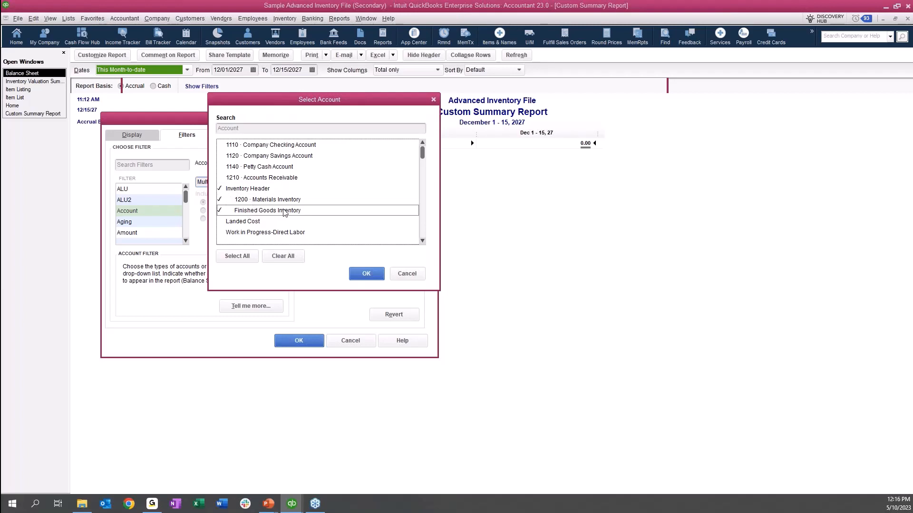
click(366, 274)
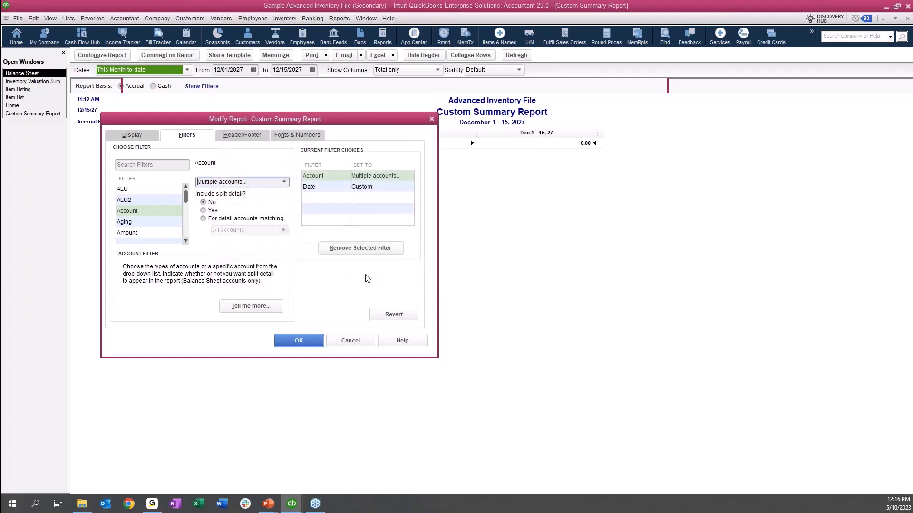
- Run the customized summary report and check its end for a No item row
click(298, 342)
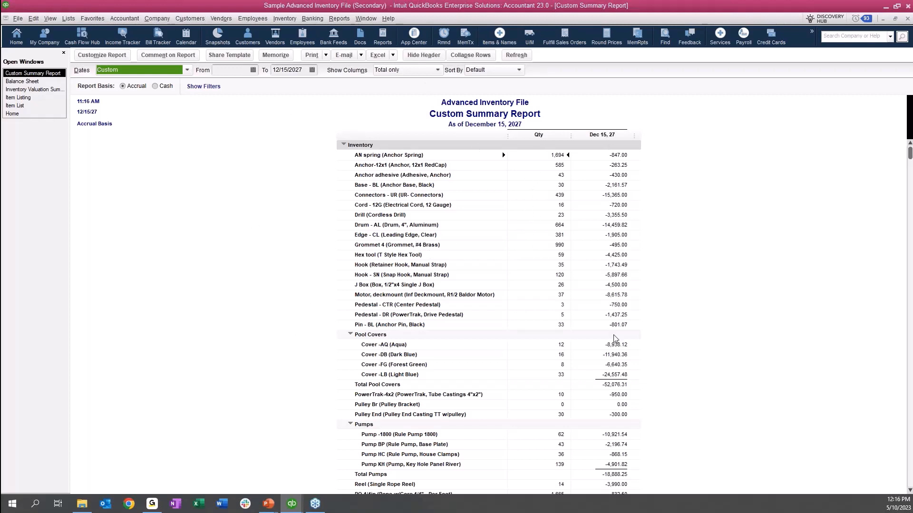
scroll(615, 339, down, 9)
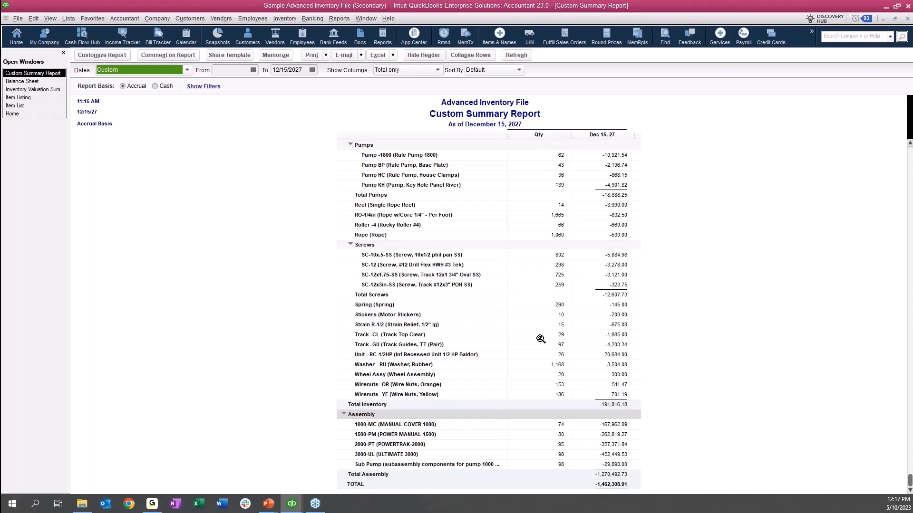
click(621, 265)
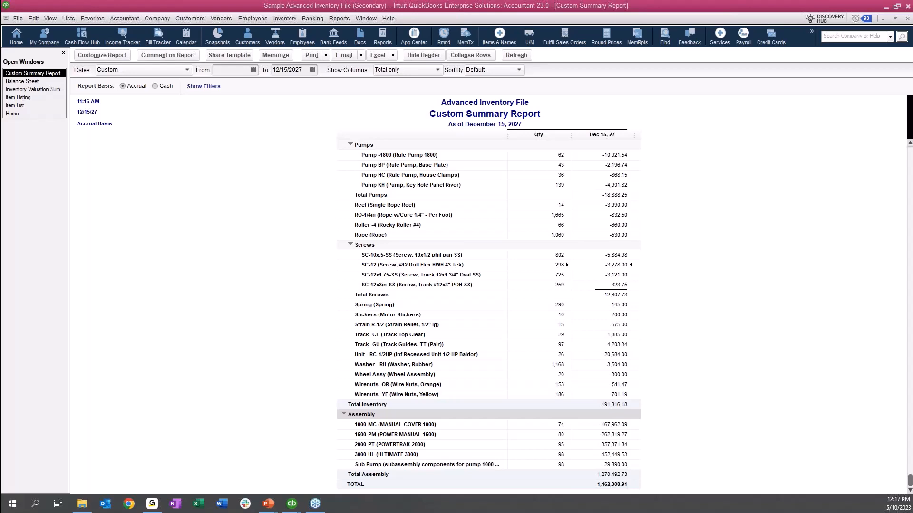
- Switch to the Sample Manufacturing Sample File, create a Custom Summary Report and bring its Modify Report dialog fully into view
key(alt+Tab)
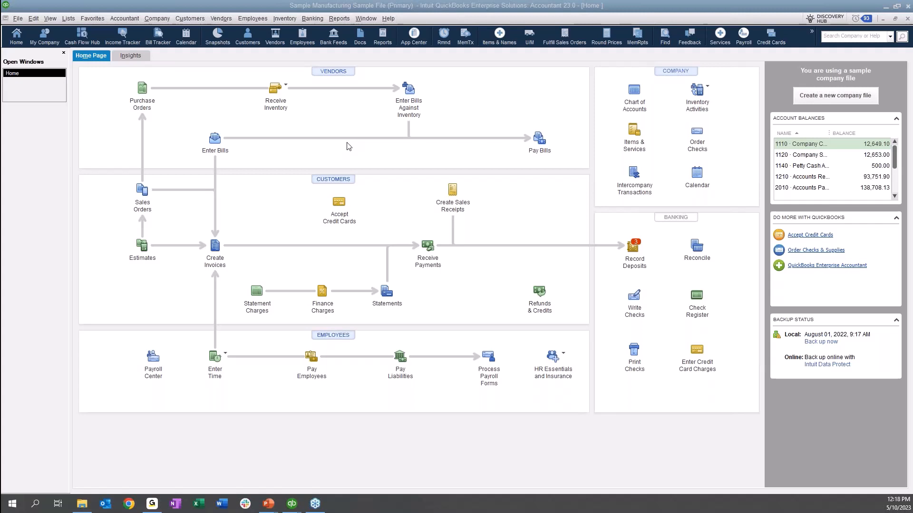
click(346, 23)
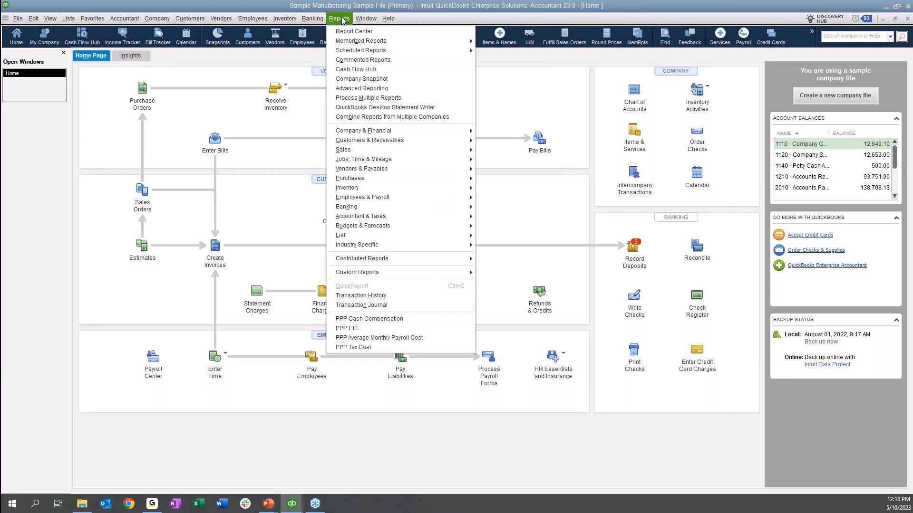
mouse_move(394, 276)
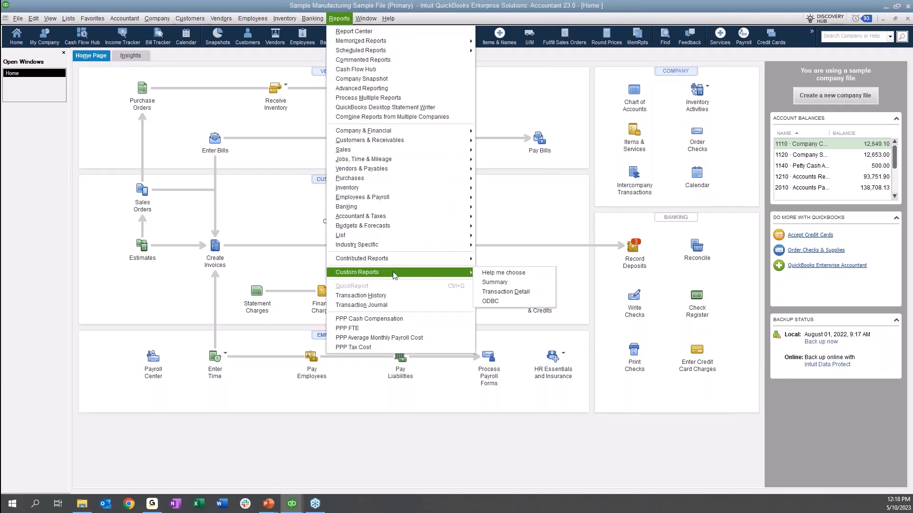
click(492, 282)
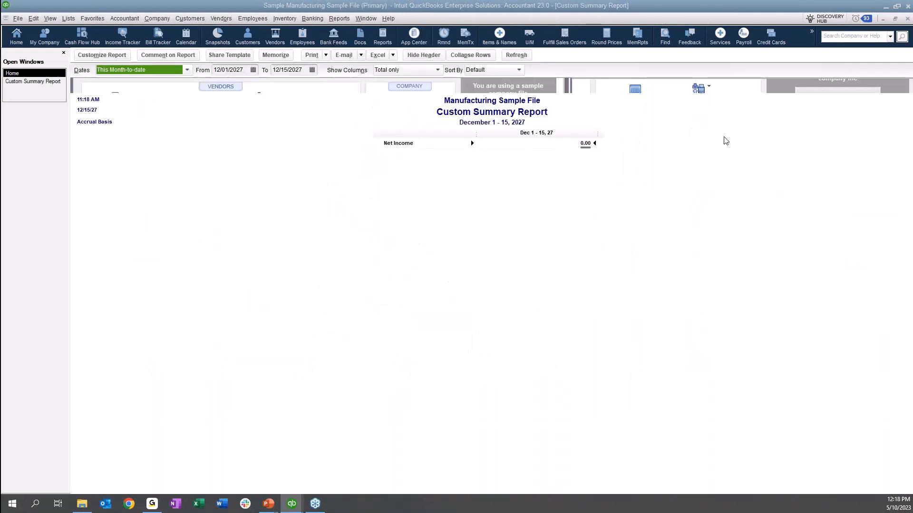
drag(912, 50, 174, 114)
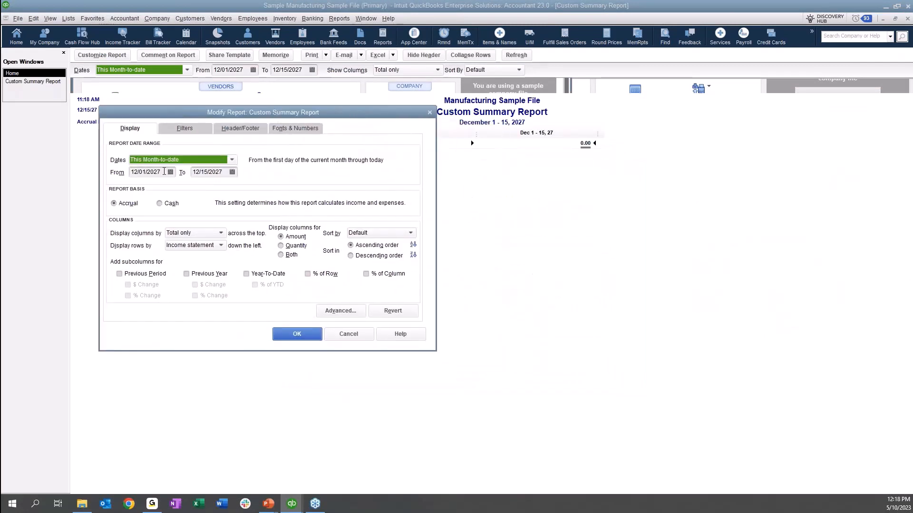
- Configure the report display with a blank From date, rows by Item detail, and columns for both amount and quantity
drag(162, 172, 119, 177)
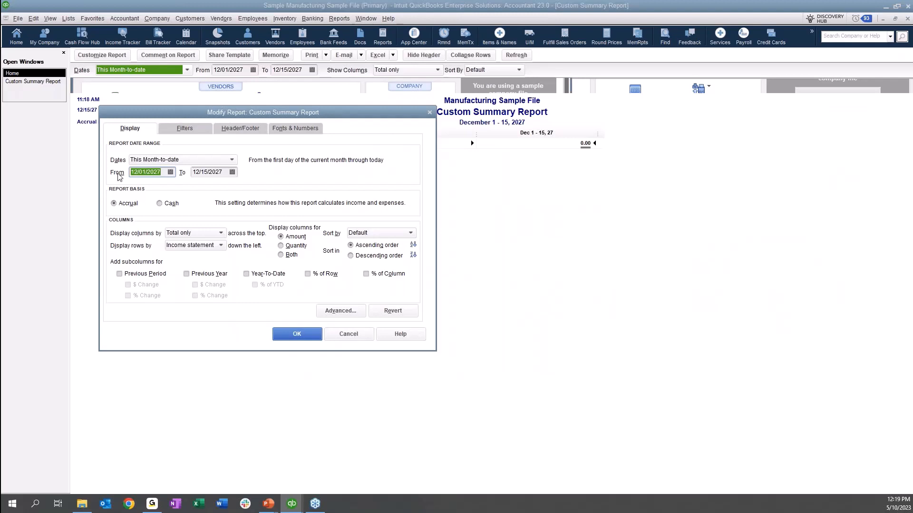
key(BackSpace)
click(198, 246)
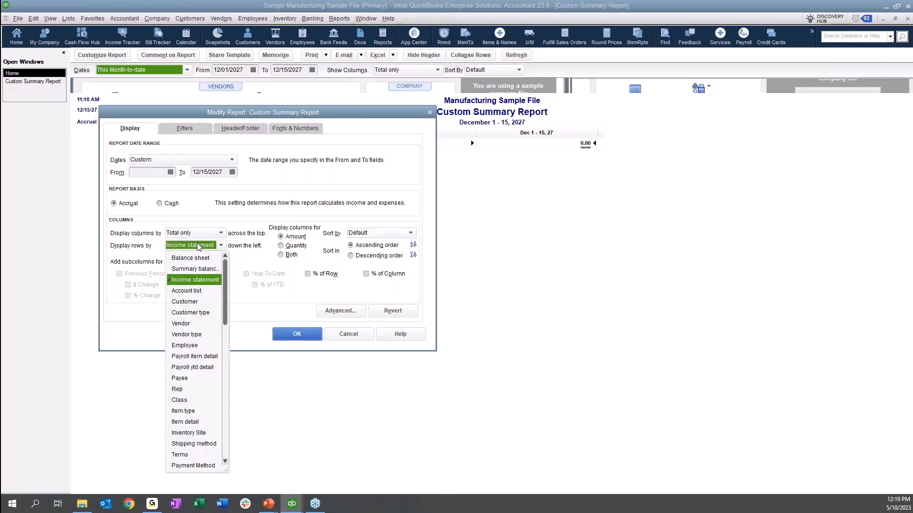
click(194, 422)
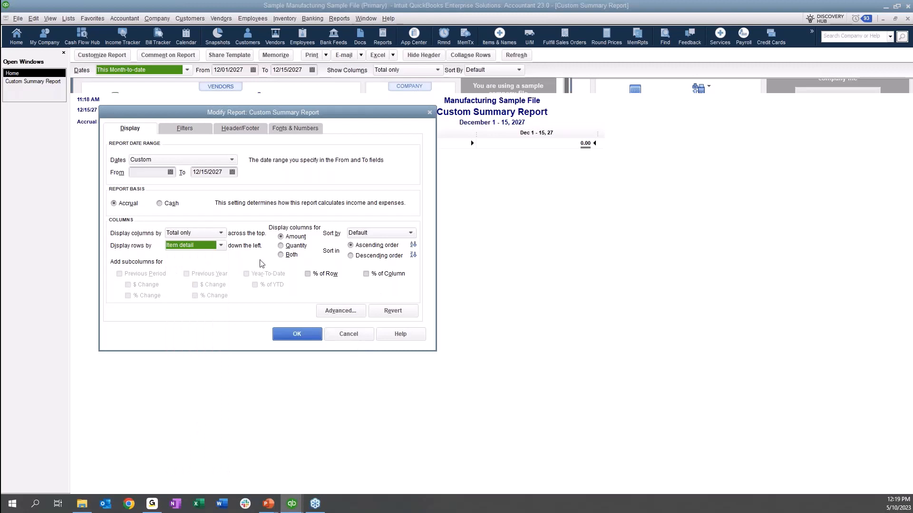
click(282, 255)
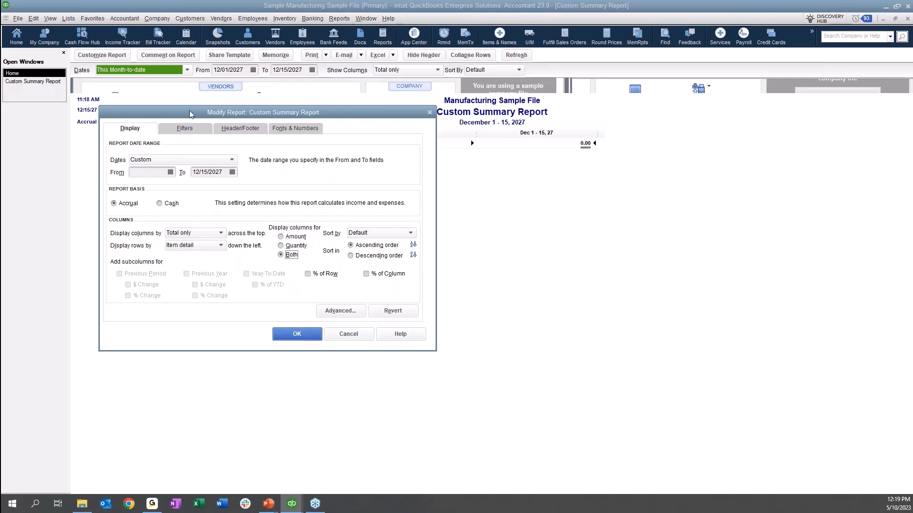
- Filter the report to Total Inventory, 1200 Materials Inventory and 1205 Finished Goods Inventory, and run it to check for a No item row
click(181, 134)
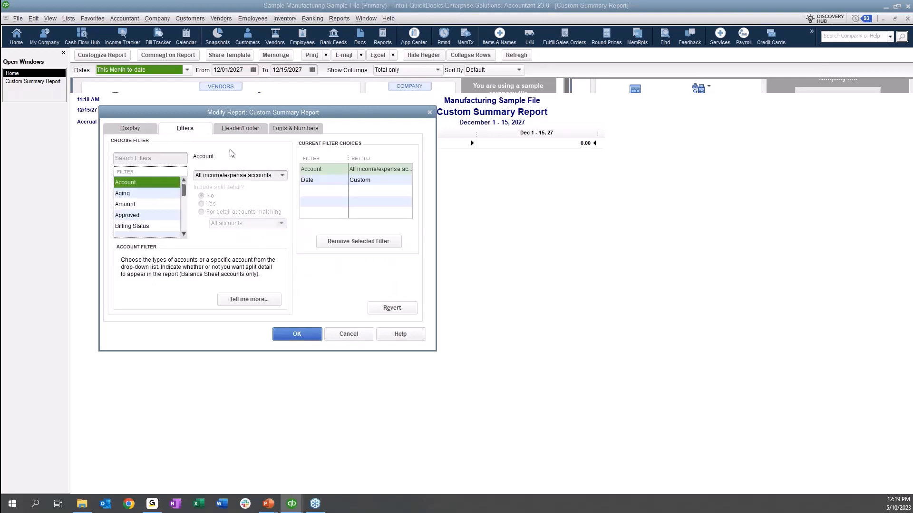
click(329, 169)
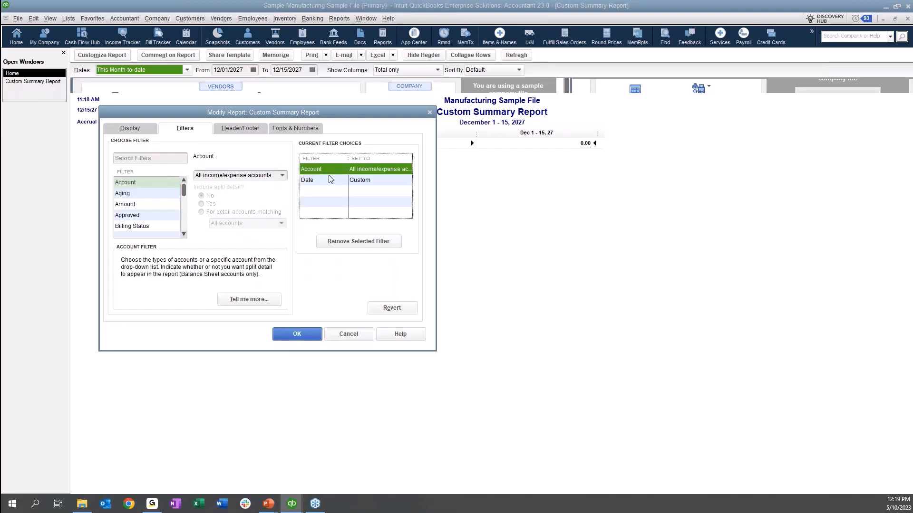
click(282, 175)
scroll(285, 200, up, 5)
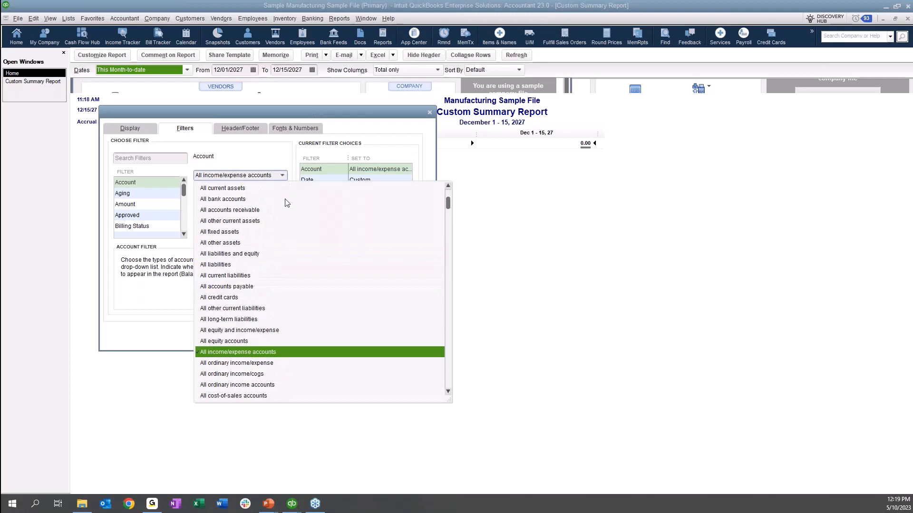
click(284, 200)
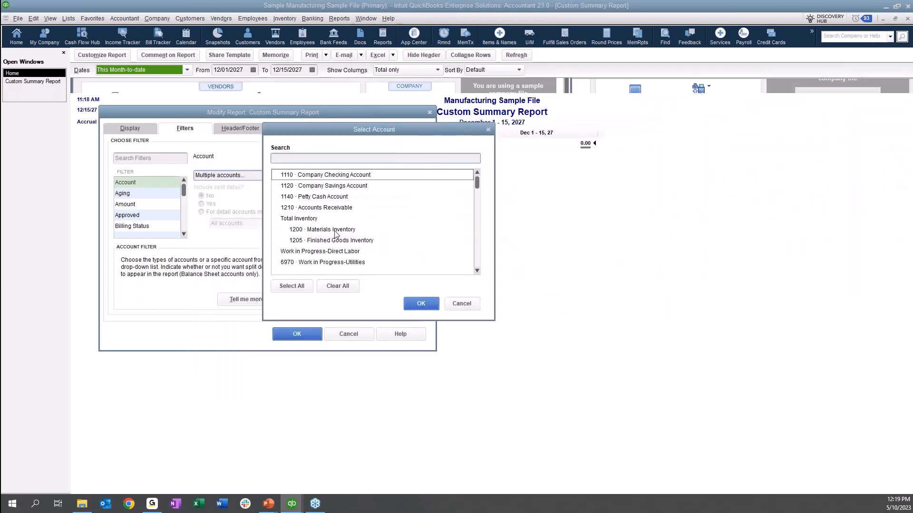
click(332, 220)
click(331, 229)
click(331, 239)
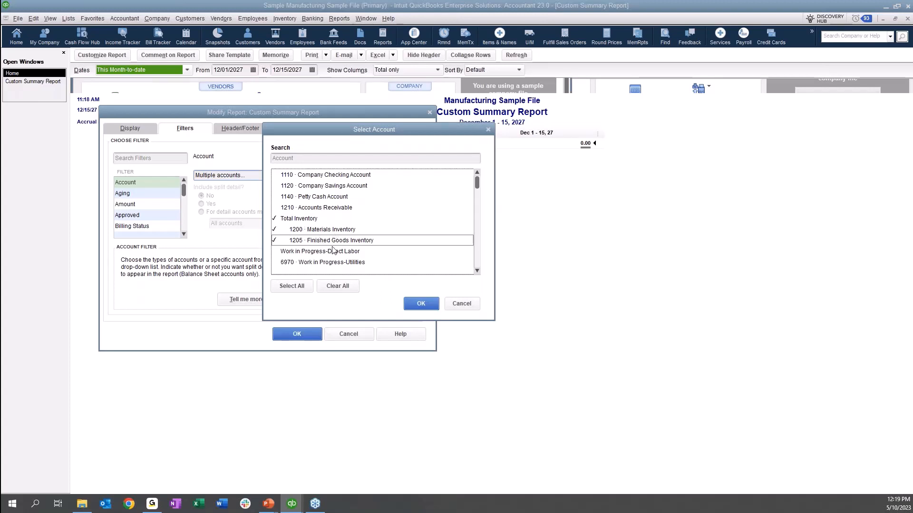
click(412, 305)
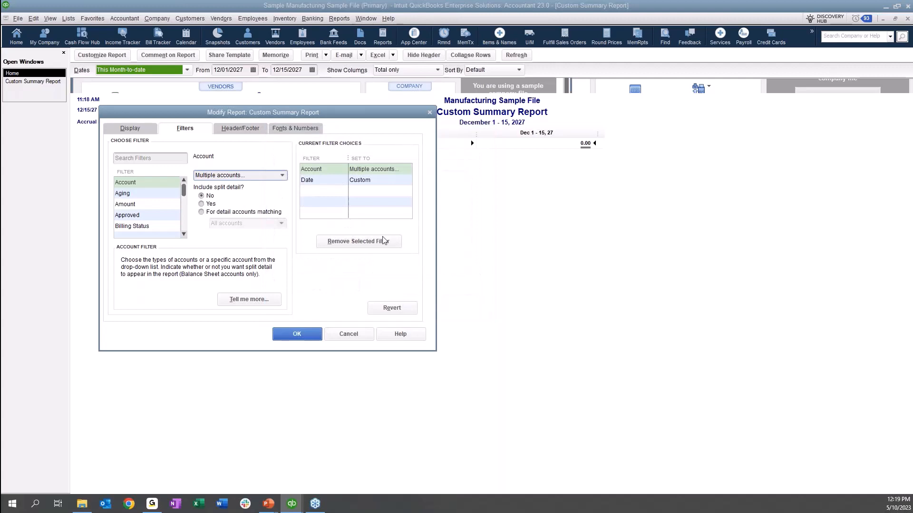
click(297, 337)
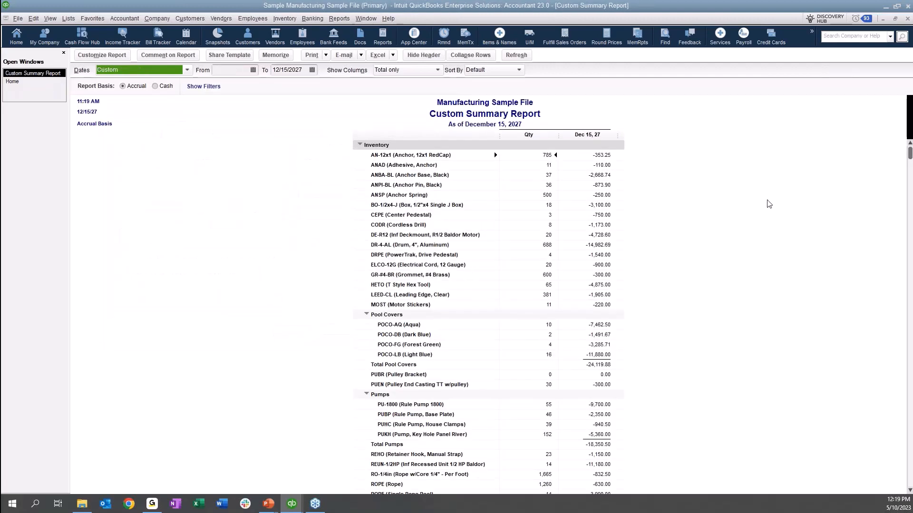
scroll(769, 204, down, 9)
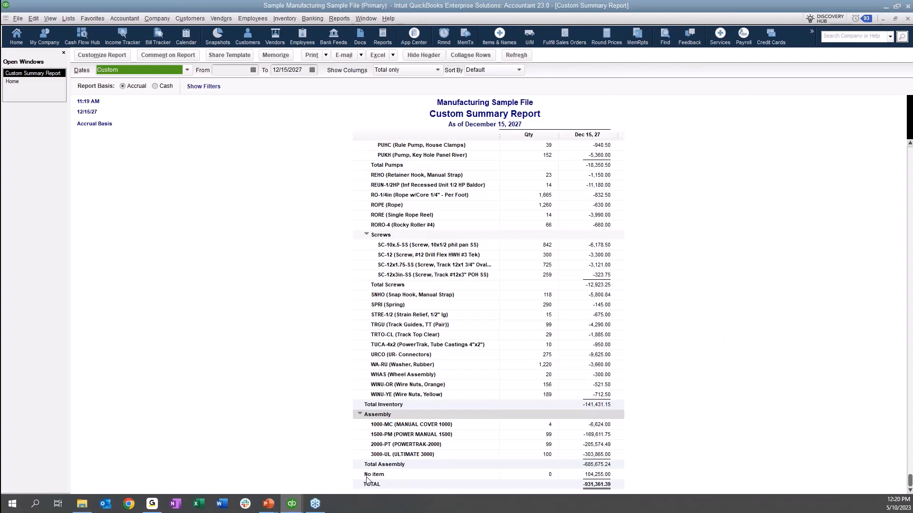
- Open the standard Balance Sheet and compare its Total Inventory amount with the custom summary report's total
click(598, 476)
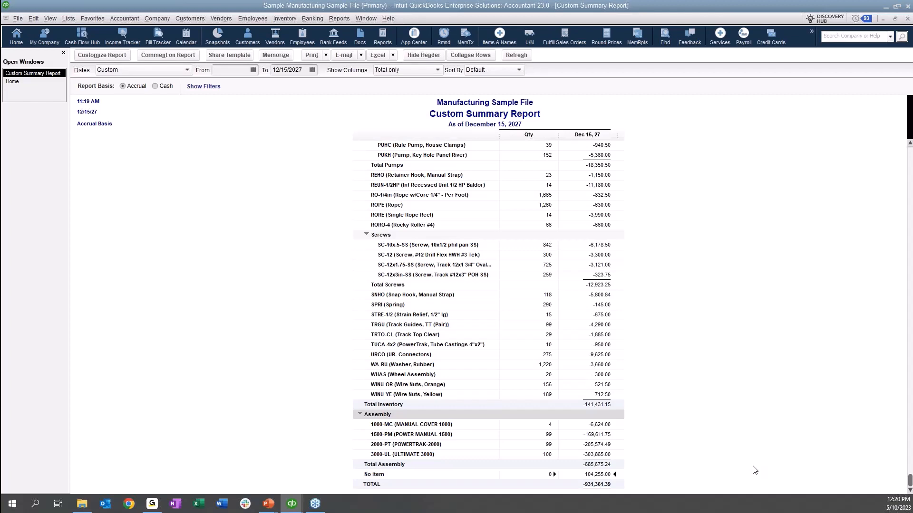
click(341, 20)
mouse_move(373, 132)
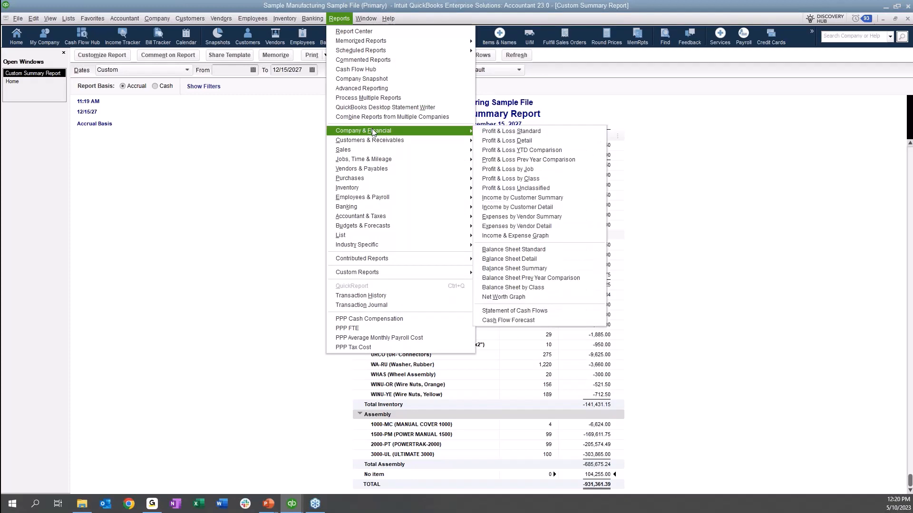
click(556, 254)
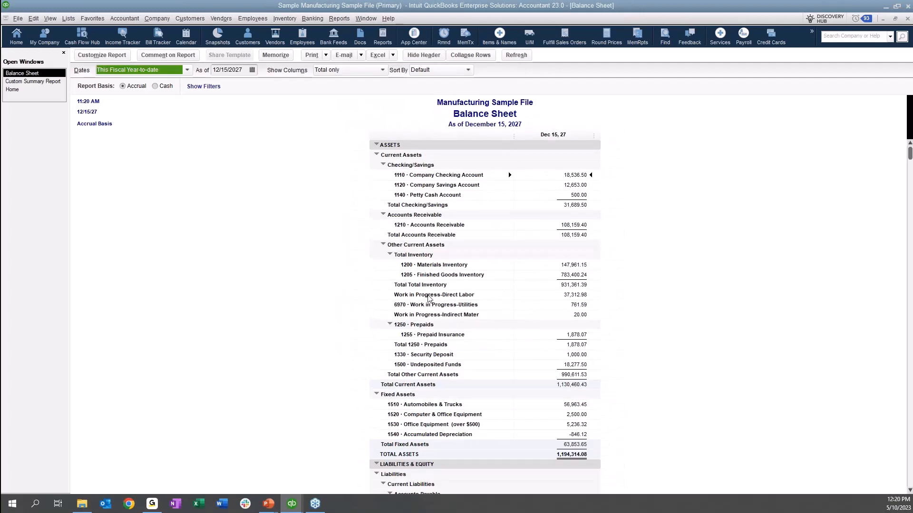
click(566, 285)
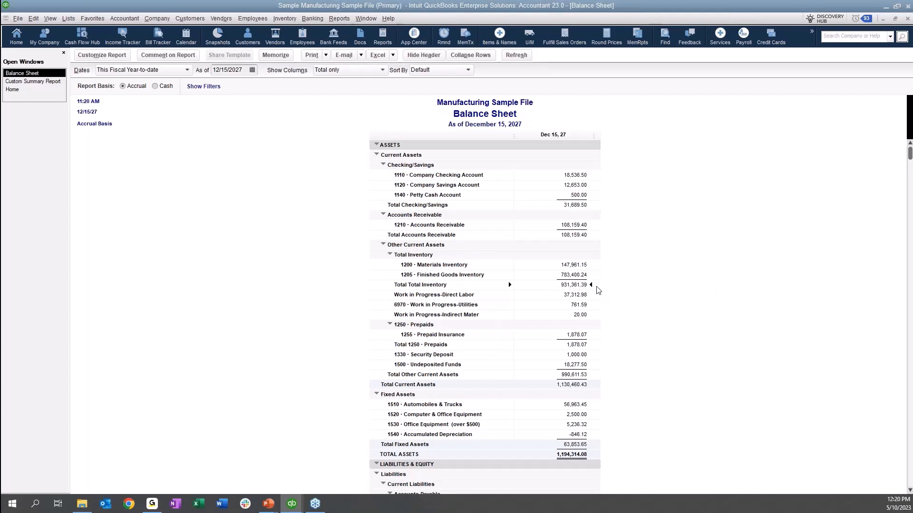
click(33, 82)
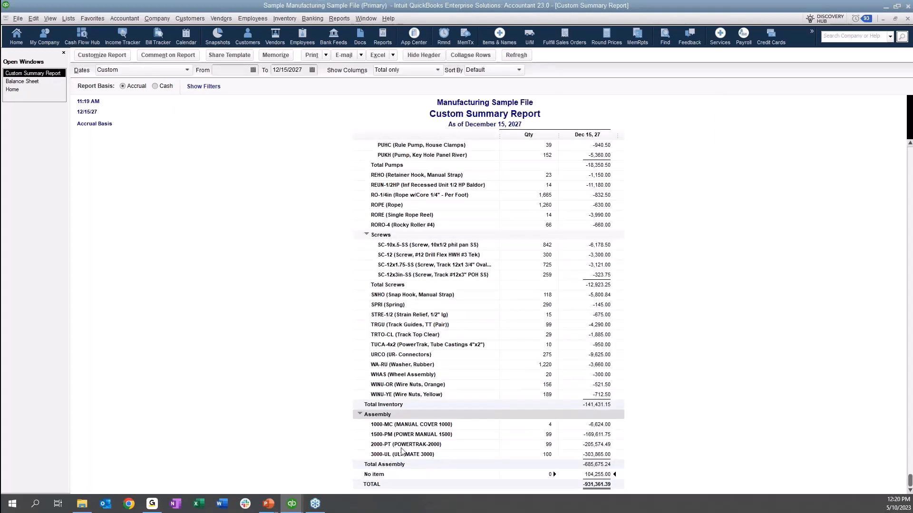
click(592, 484)
- Run the Inventory Valuation Summary report and check its total asset value
click(337, 20)
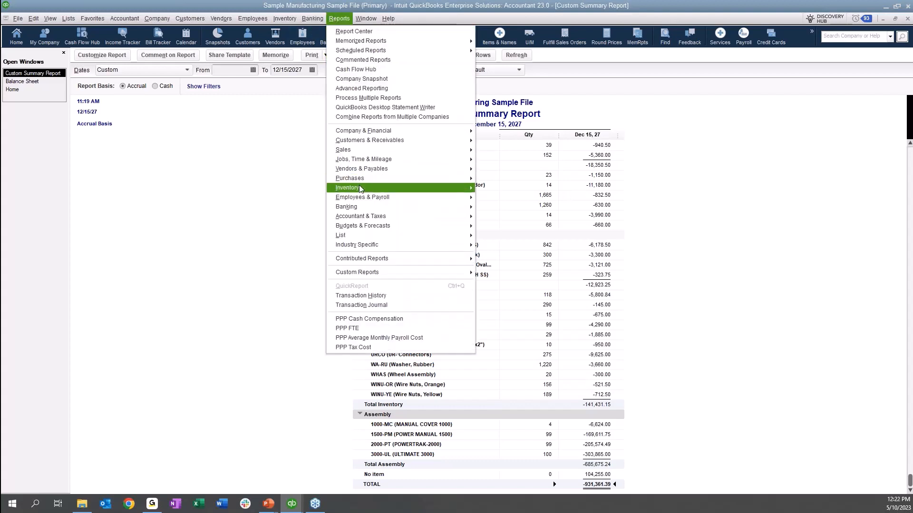
mouse_move(359, 187)
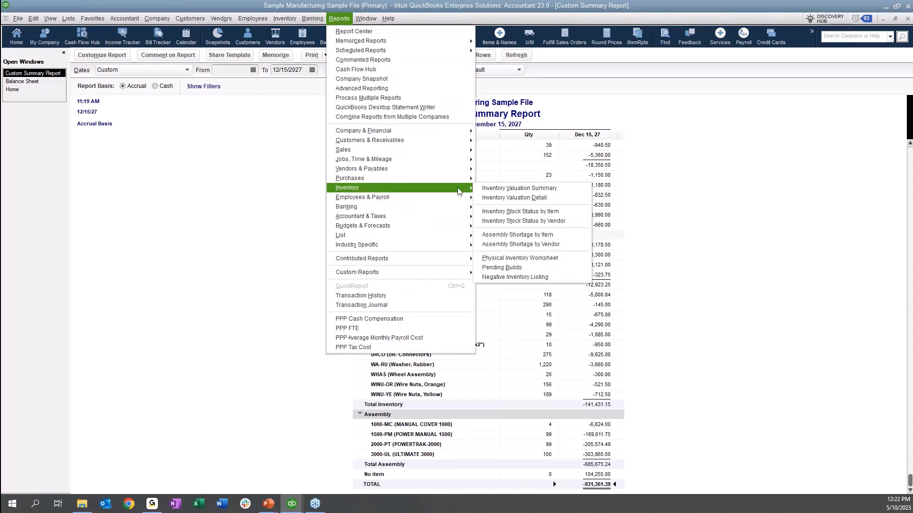
click(507, 189)
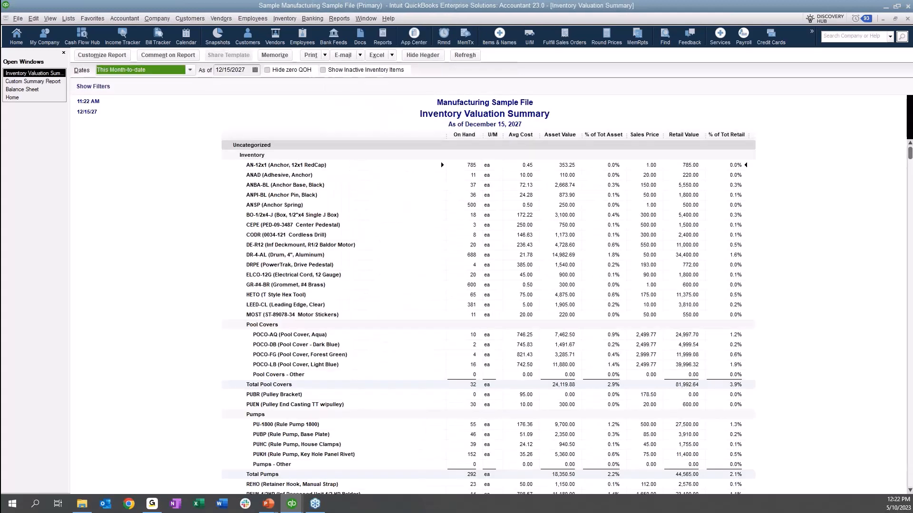
scroll(863, 474, down, 10)
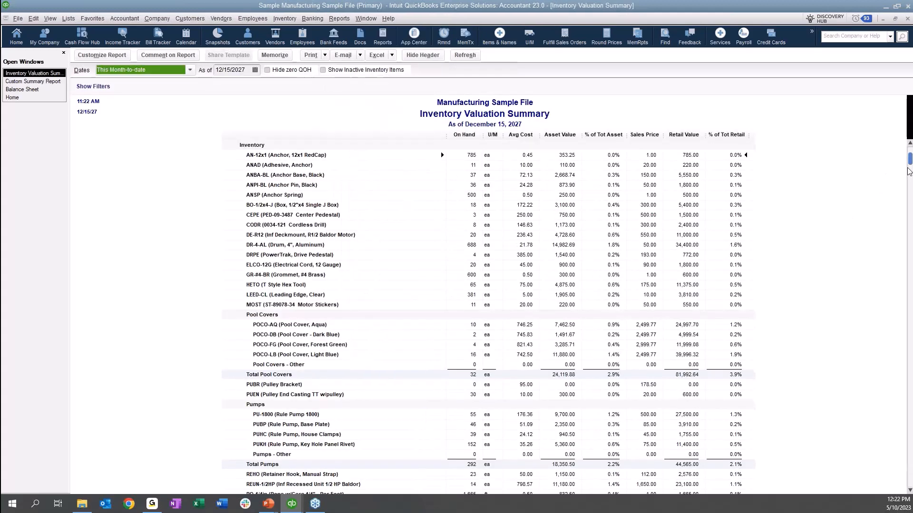
scroll(863, 473, down, 1)
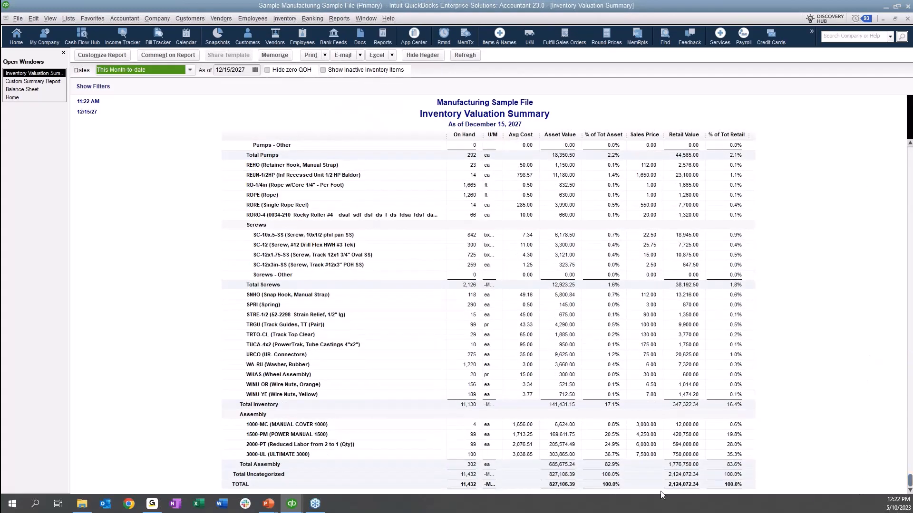
click(567, 484)
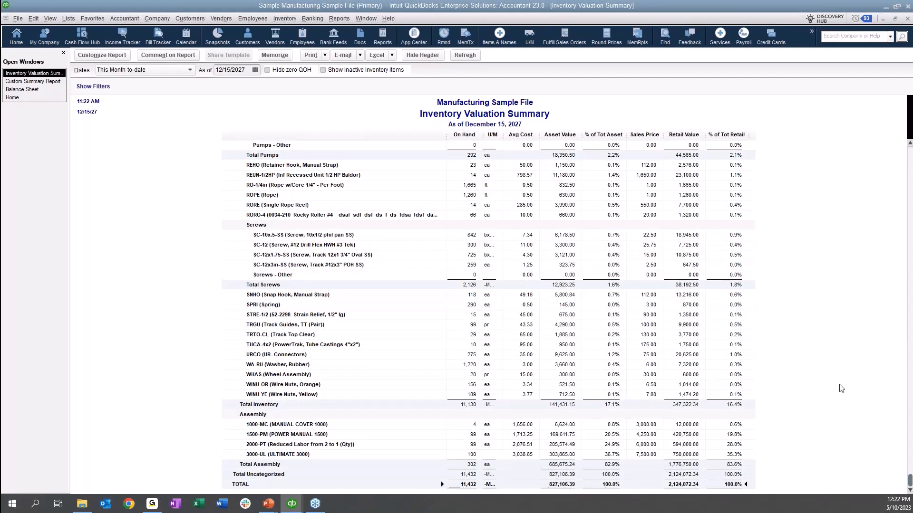
- Return to the custom summary report, drill into its No item amount, and review the My Electronics Store bill's expense and item lines
click(30, 82)
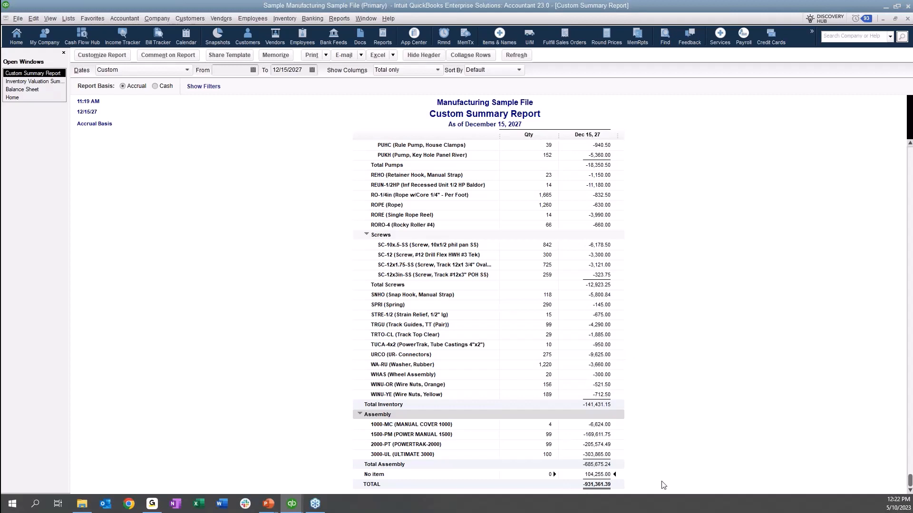
double_click(603, 475)
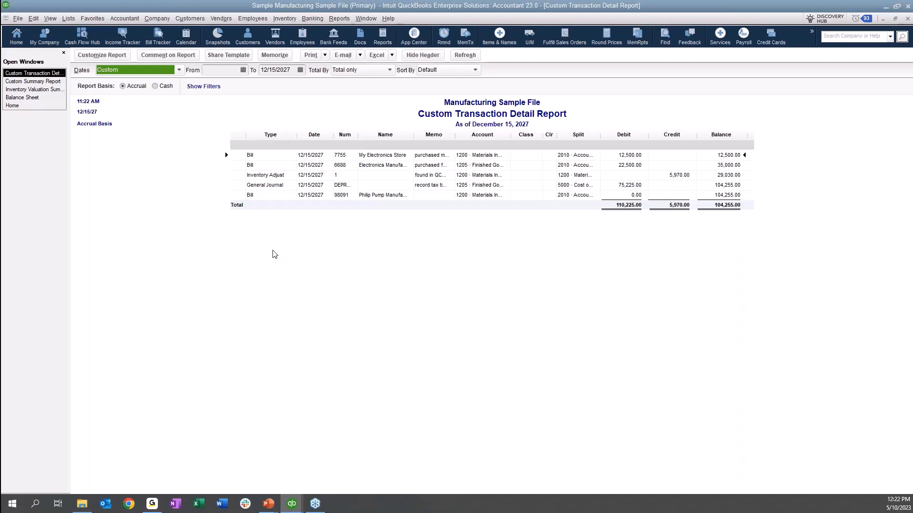
double_click(482, 155)
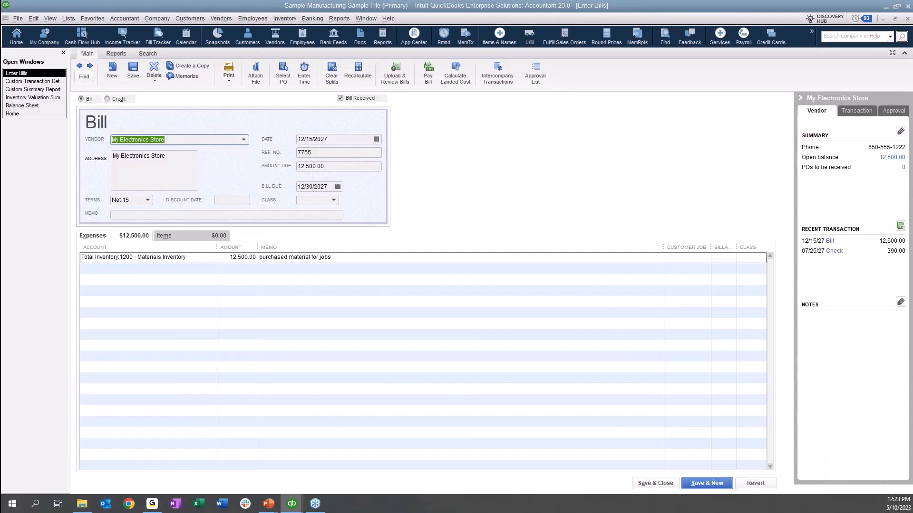
click(186, 241)
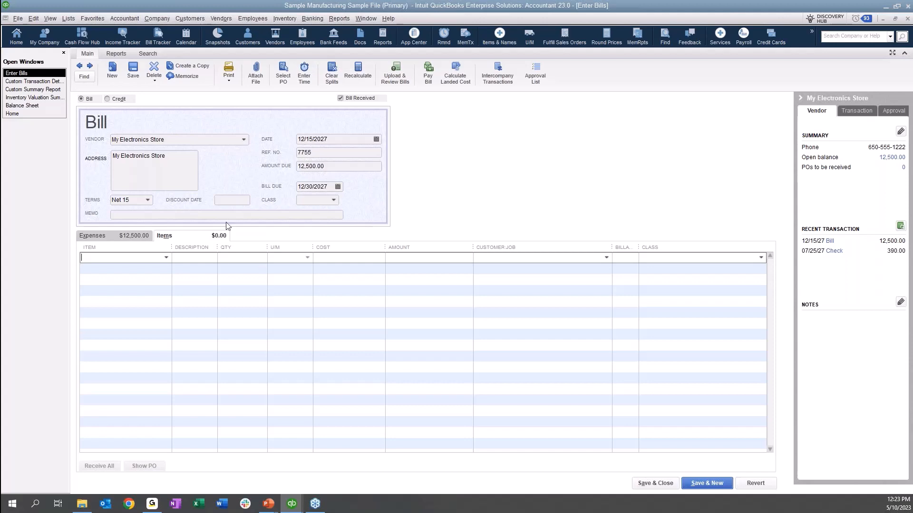
click(103, 234)
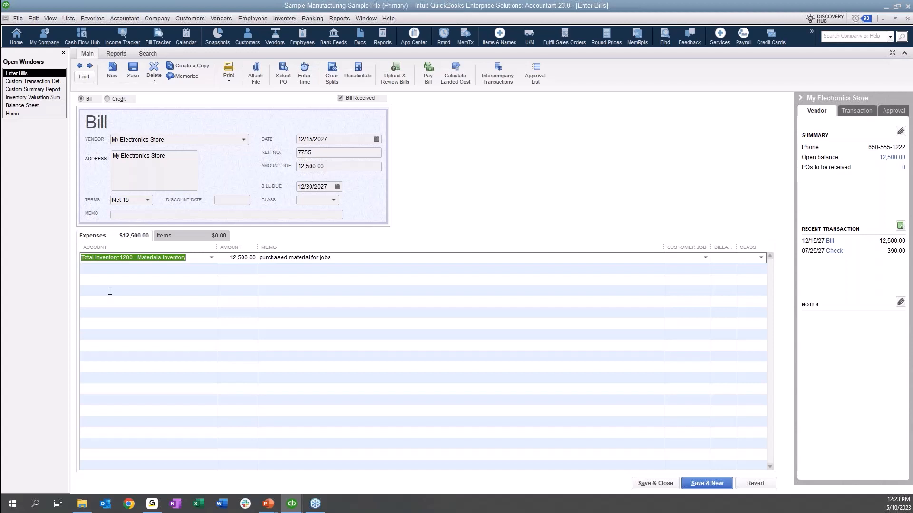
- Try adding inventory assembly 1000-MC to the My Electronics Store bill's item lines, and revert the bill
click(203, 236)
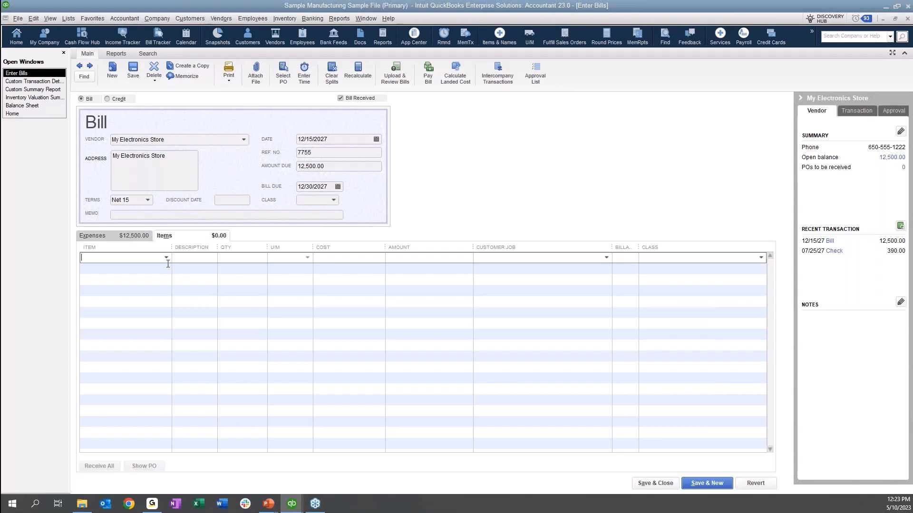
click(166, 258)
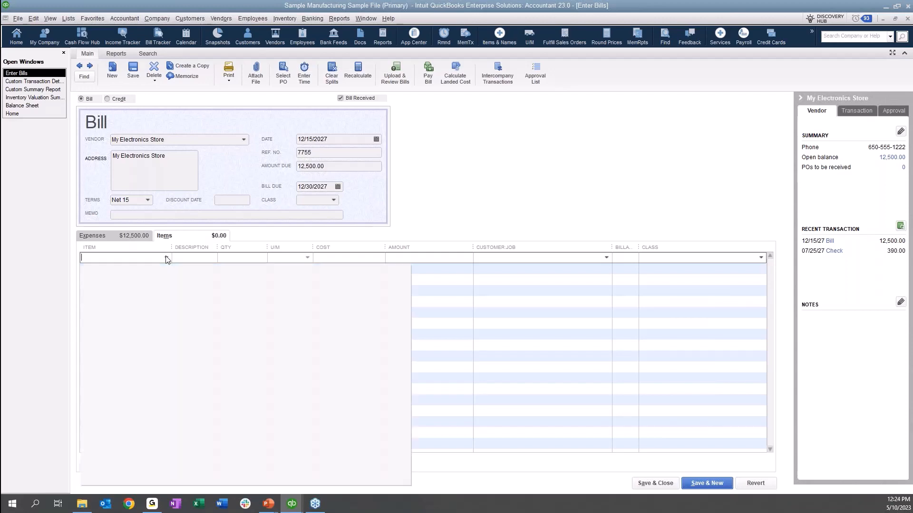
scroll(159, 366, down, 5)
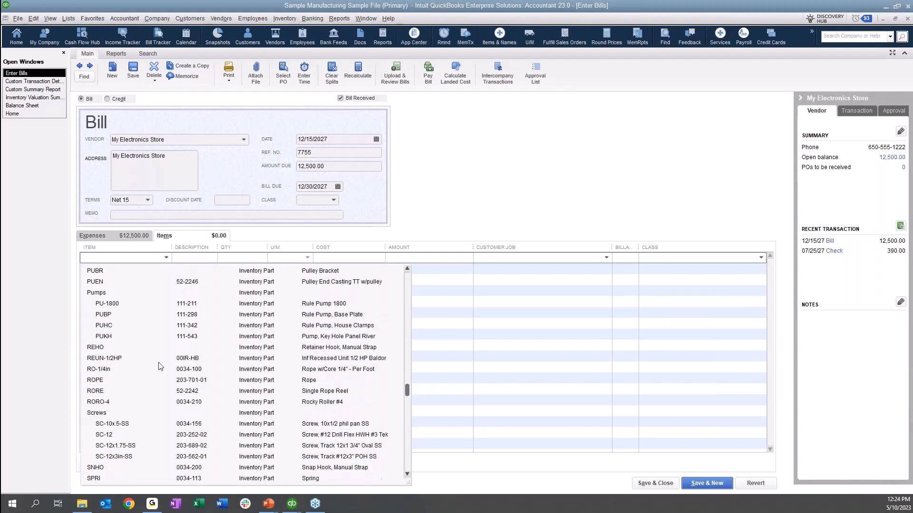
scroll(159, 366, down, 6)
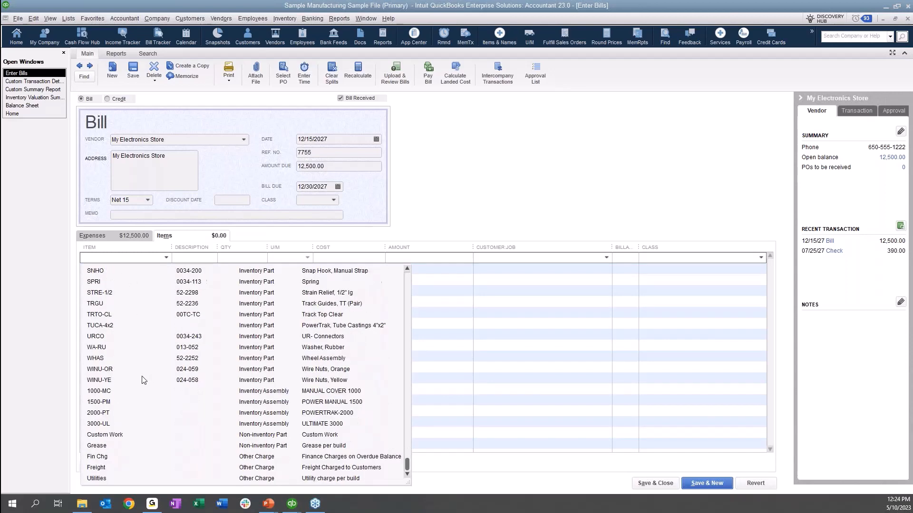
click(108, 392)
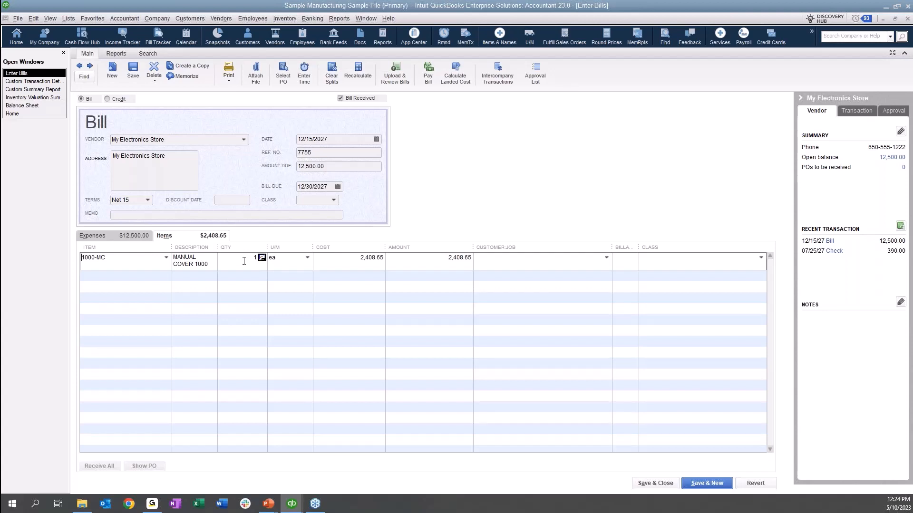
click(755, 483)
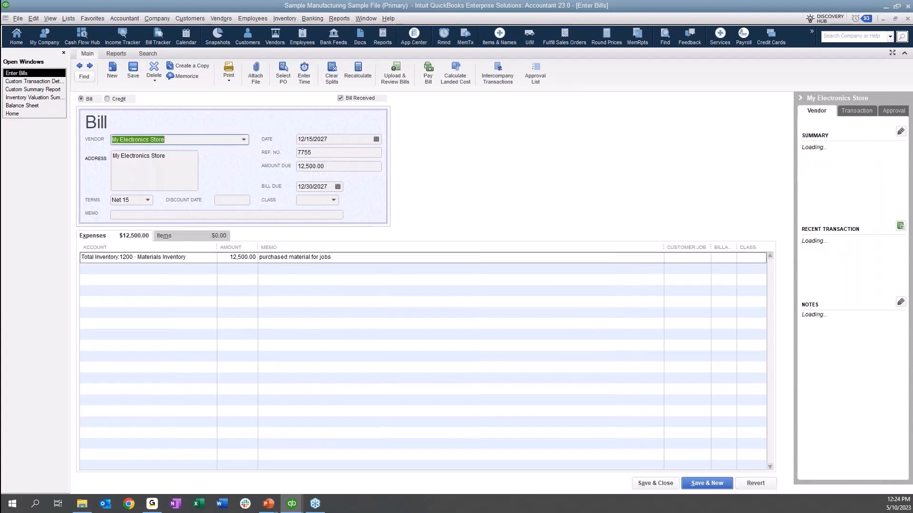
- Change the bill's expense account to 5010 Materials, and save and close the bill
click(207, 259)
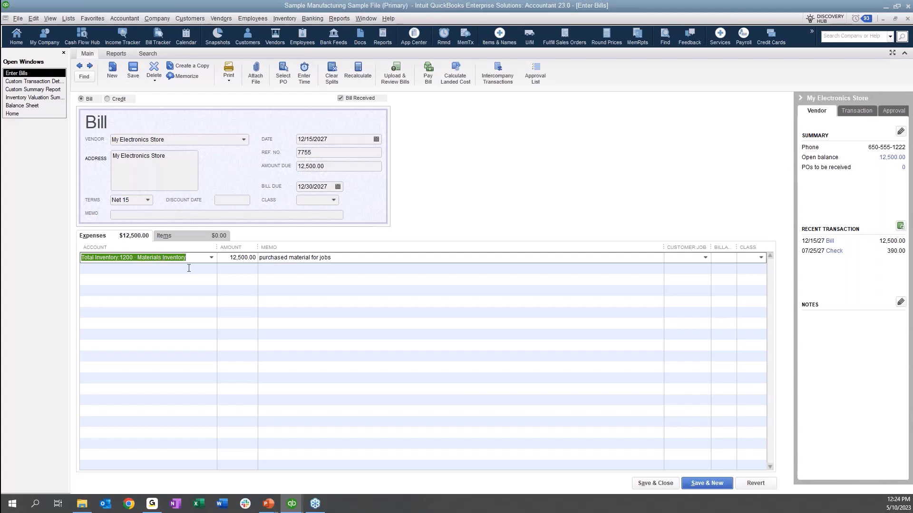
click(211, 258)
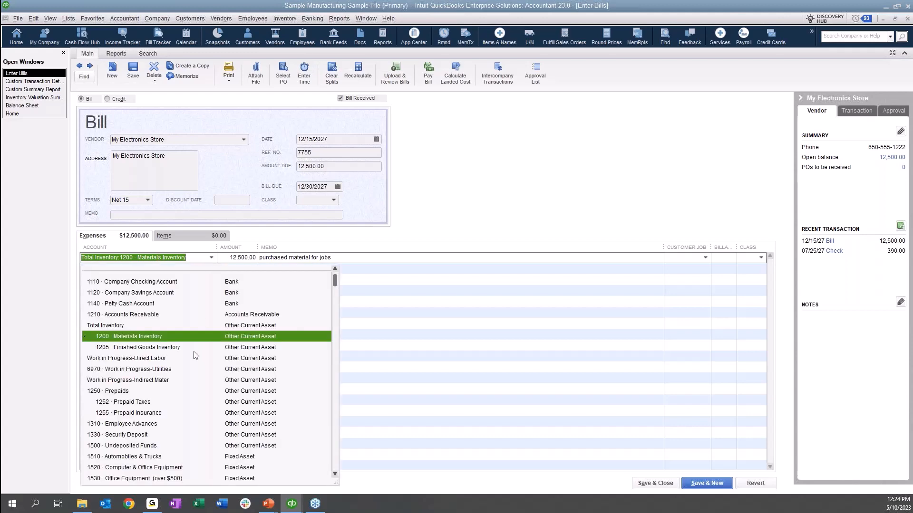
scroll(193, 354, down, 15)
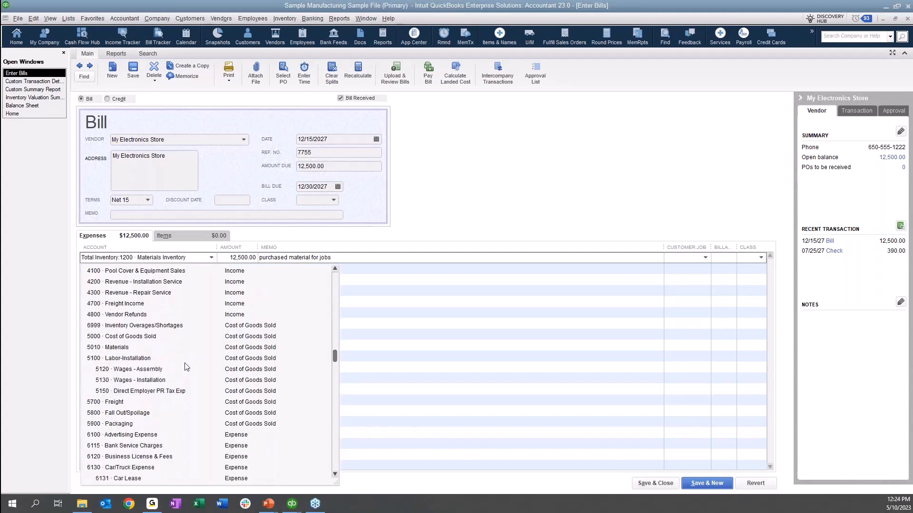
click(135, 347)
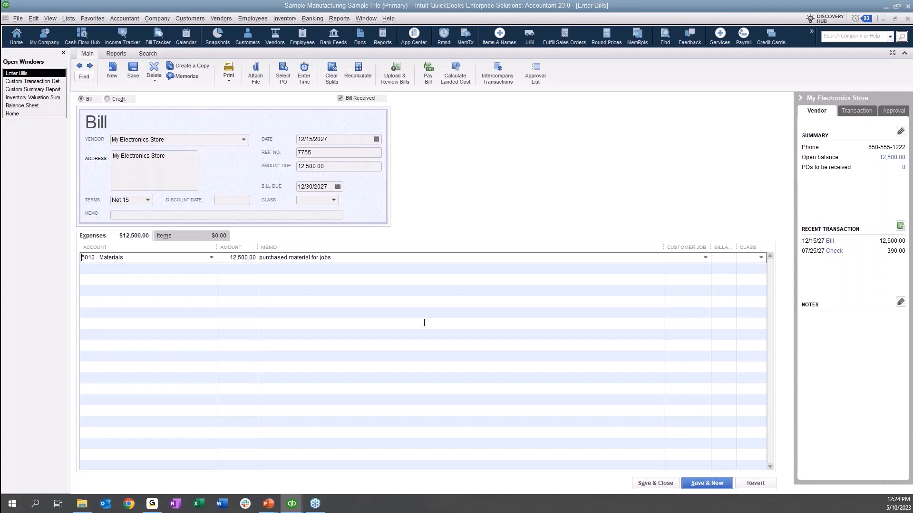
click(656, 483)
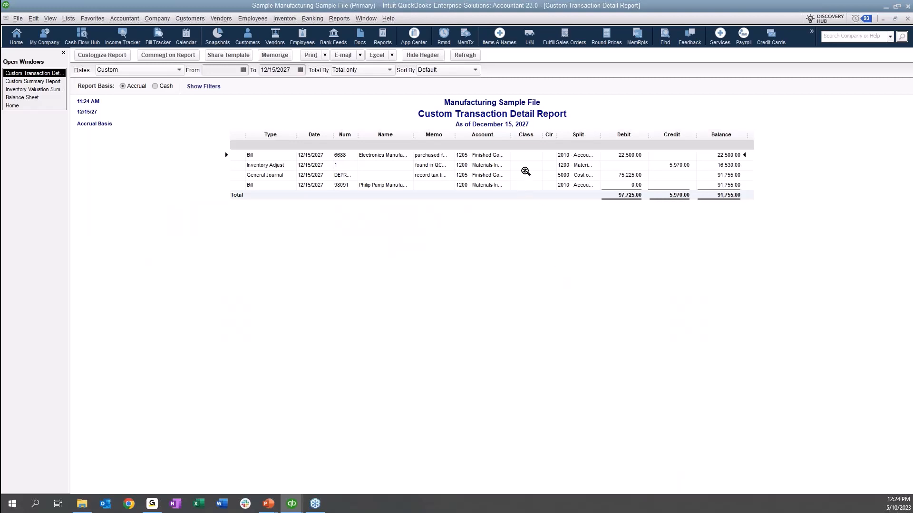
- Open the Electronics Manufacturer bill from the transaction detail report and add item 3000-UL with a quantity of 5
double_click(476, 155)
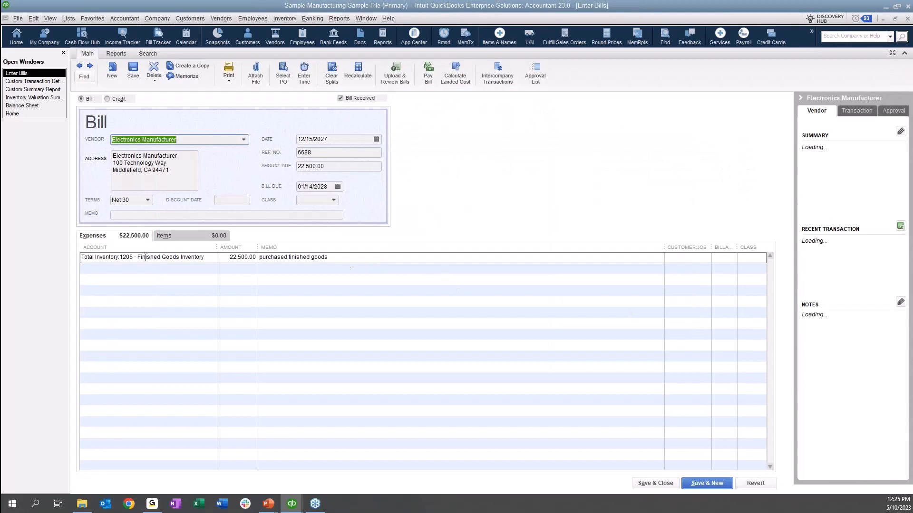
click(181, 235)
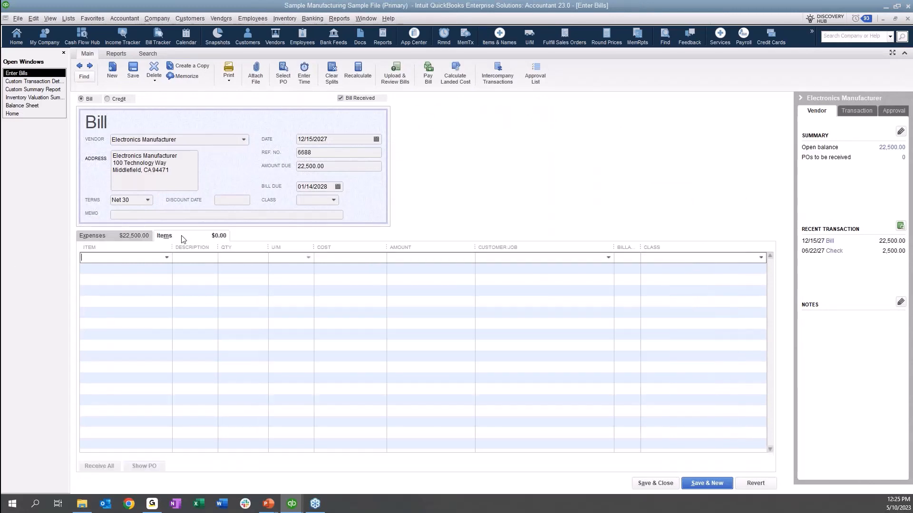
click(166, 258)
scroll(141, 390, down, 15)
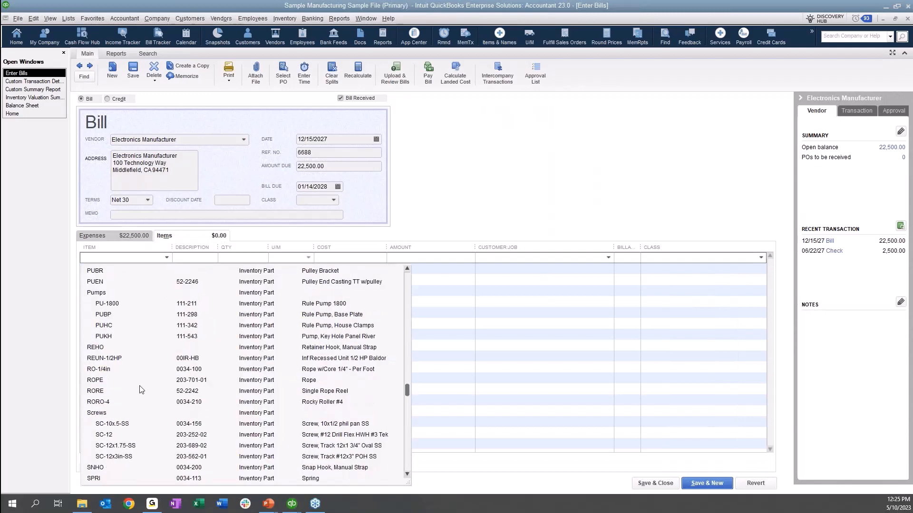
scroll(141, 390, down, 3)
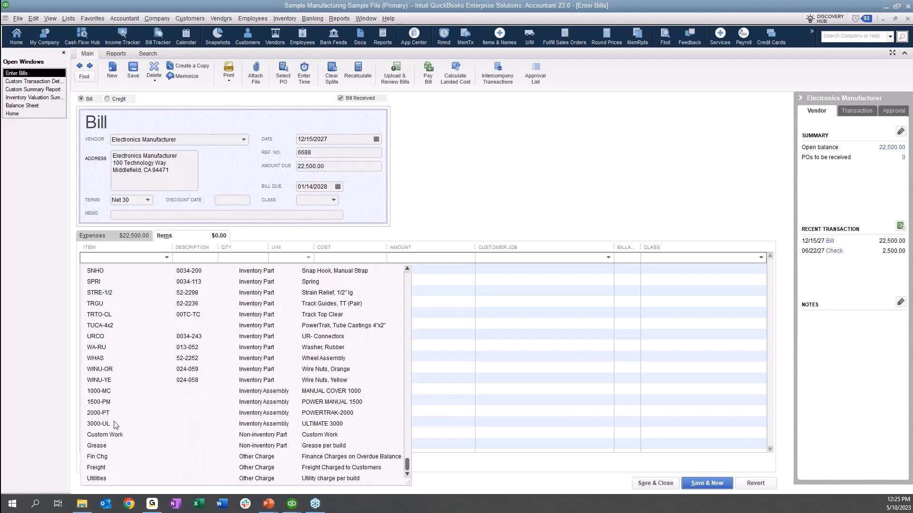
click(98, 423)
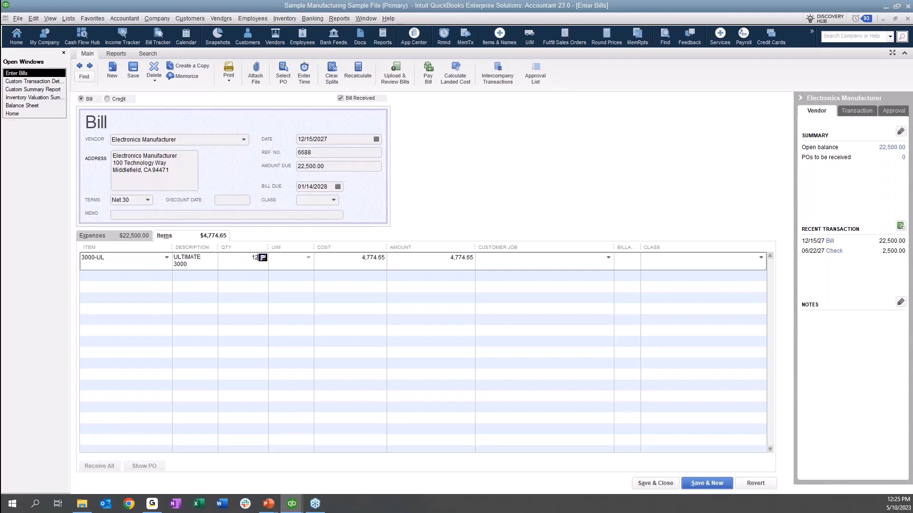
key(Tab)
click(237, 260)
drag(238, 259, 266, 255)
text(5)
key(Tab)
- Delete the bill's 1205 Finished Goods Inventory expense line and recalculate the amount due from the item lines
click(114, 236)
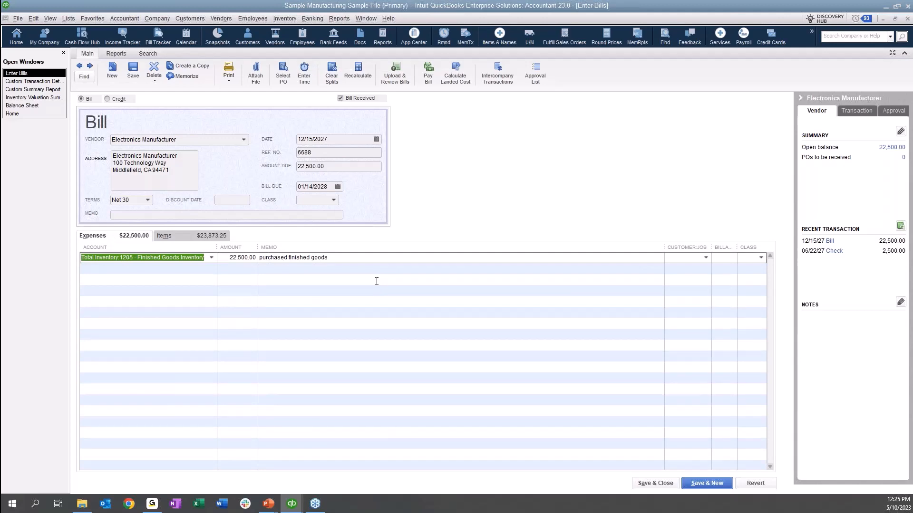
key(ctrl+Delete)
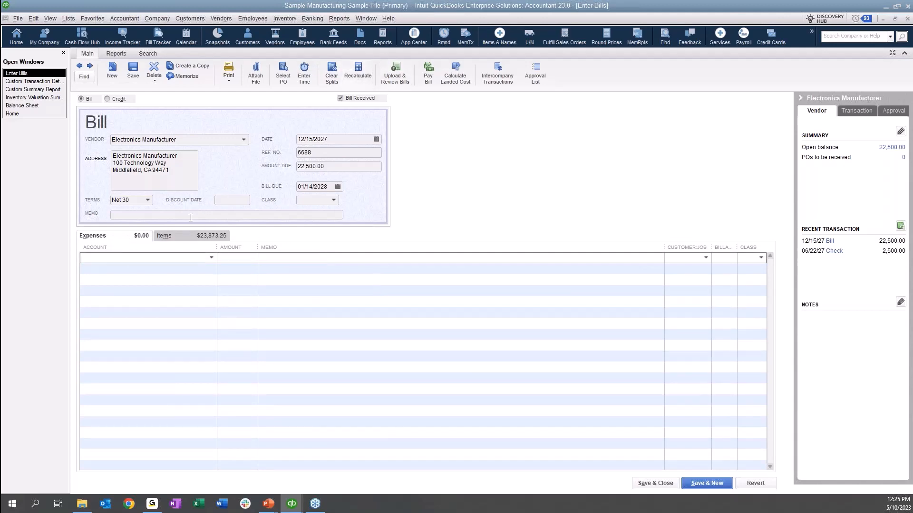
click(178, 236)
click(359, 73)
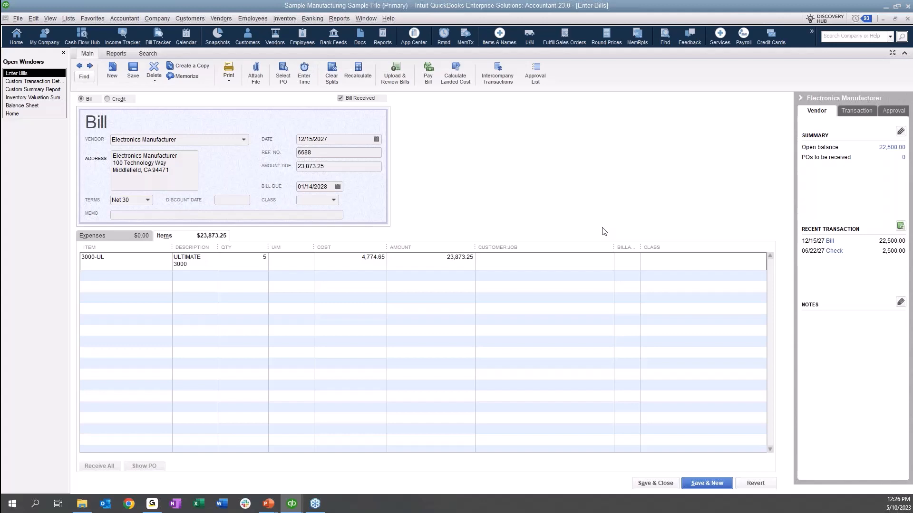
- Save and close the Electronics Manufacturer bill, and examine the transaction journal of the 1200 Materials Inventory adjustment
click(655, 483)
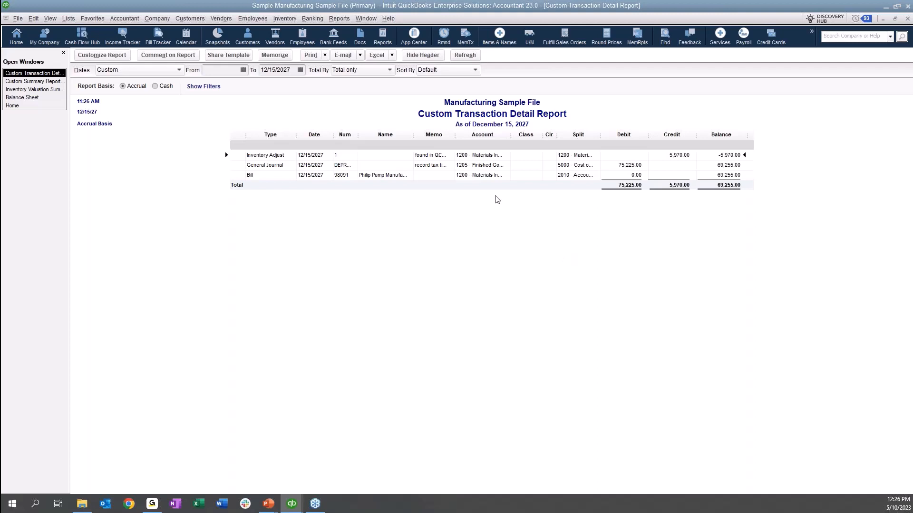
double_click(483, 154)
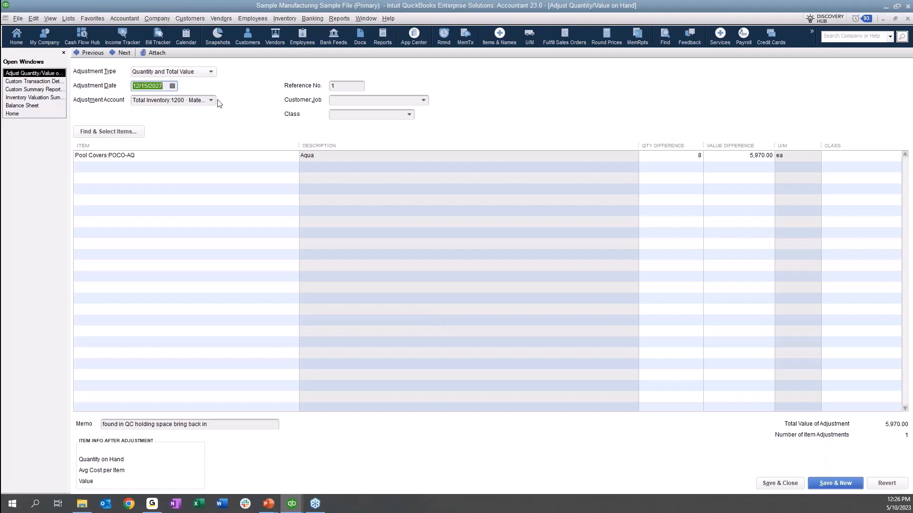
click(333, 19)
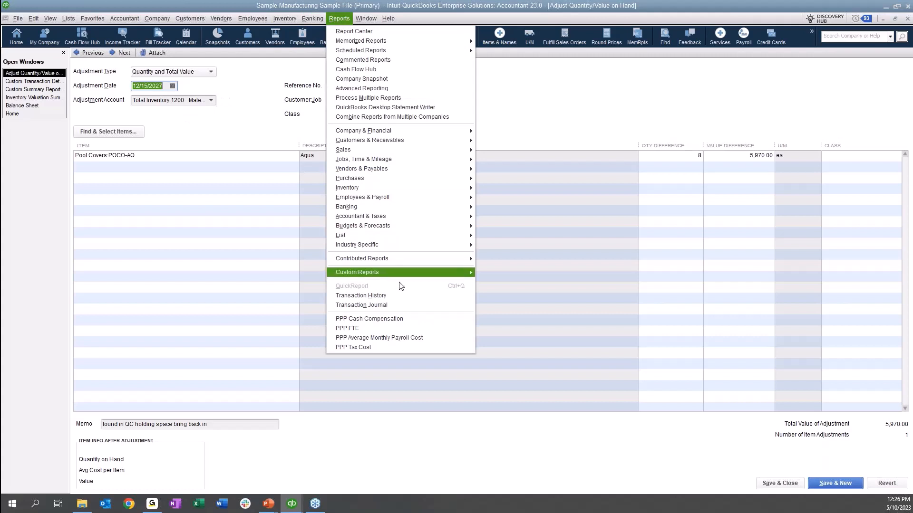
click(400, 306)
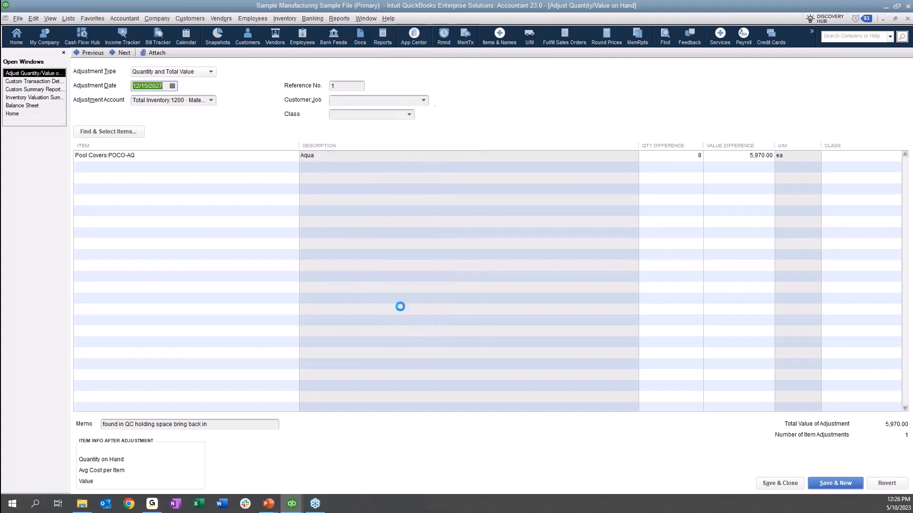
drag(597, 131, 650, 131)
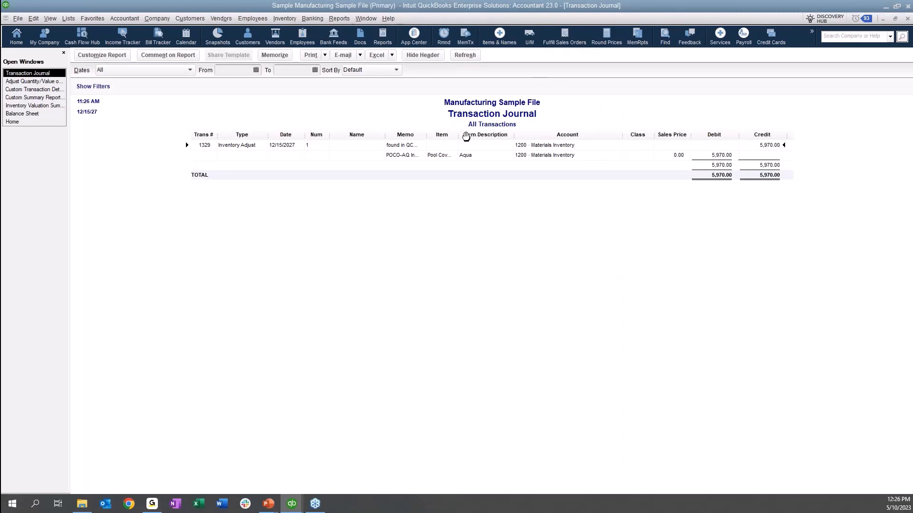
drag(458, 135, 502, 131)
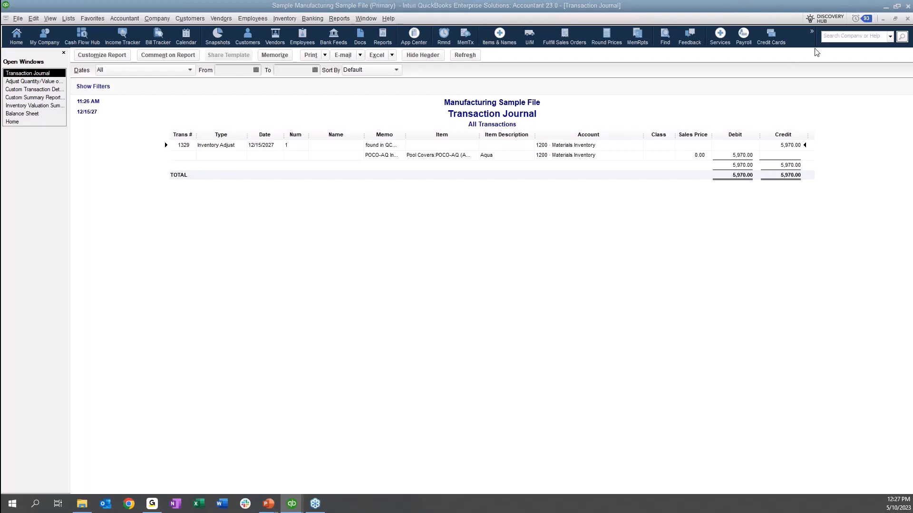
key(Escape)
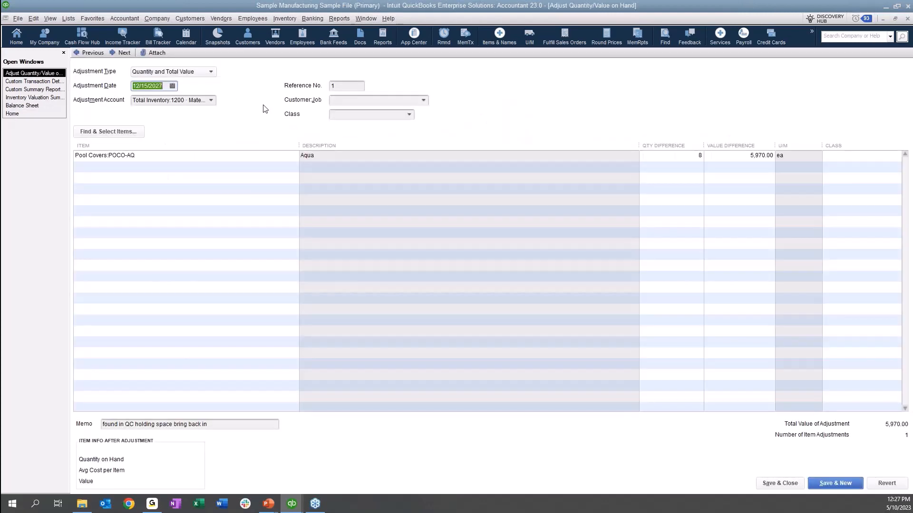
- Change the inventory adjustment's account to 6999 Inventory Overages/Shortages, and save and close the adjustment
click(210, 100)
scroll(237, 220, down, 10)
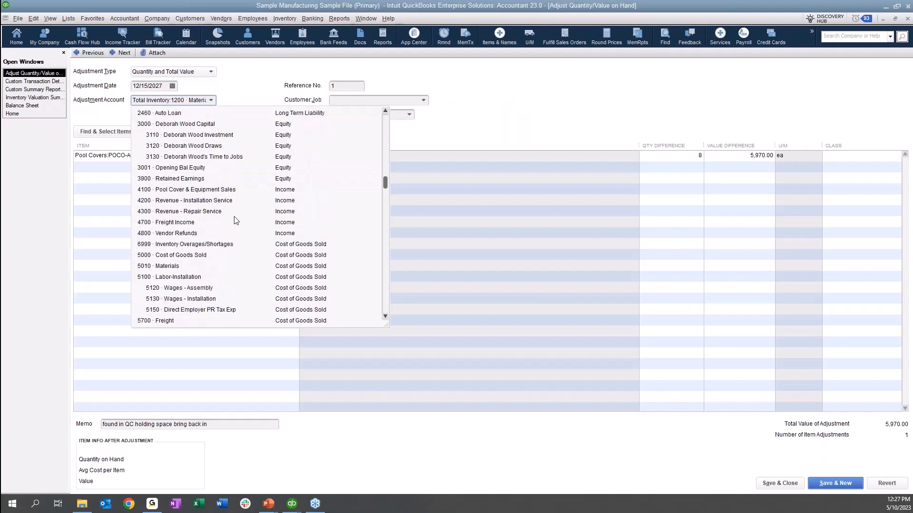
click(205, 244)
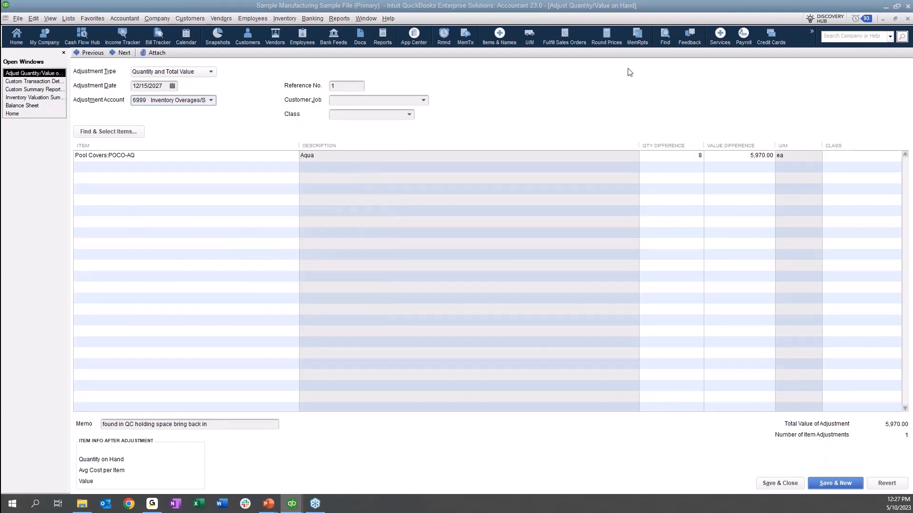
click(791, 483)
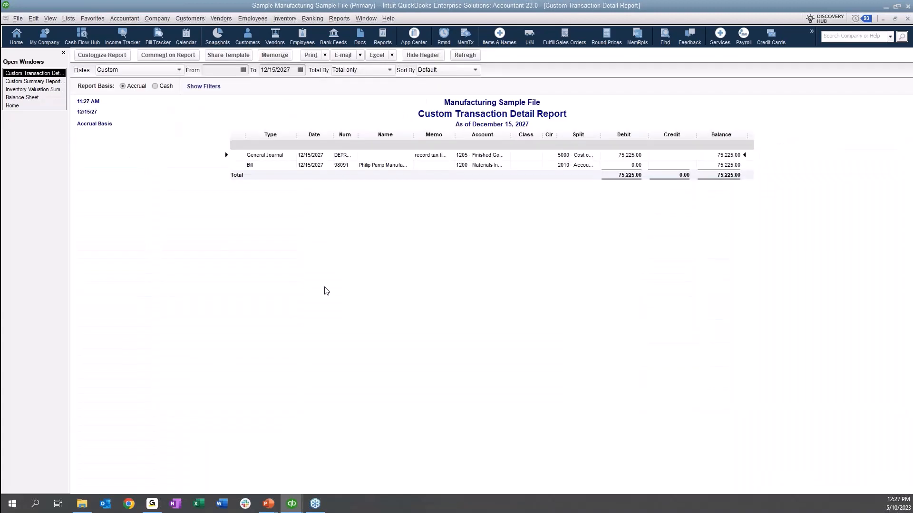
- Open general journal entry DEPR309 from the transaction detail report, void it, save it, and return to the report
double_click(483, 156)
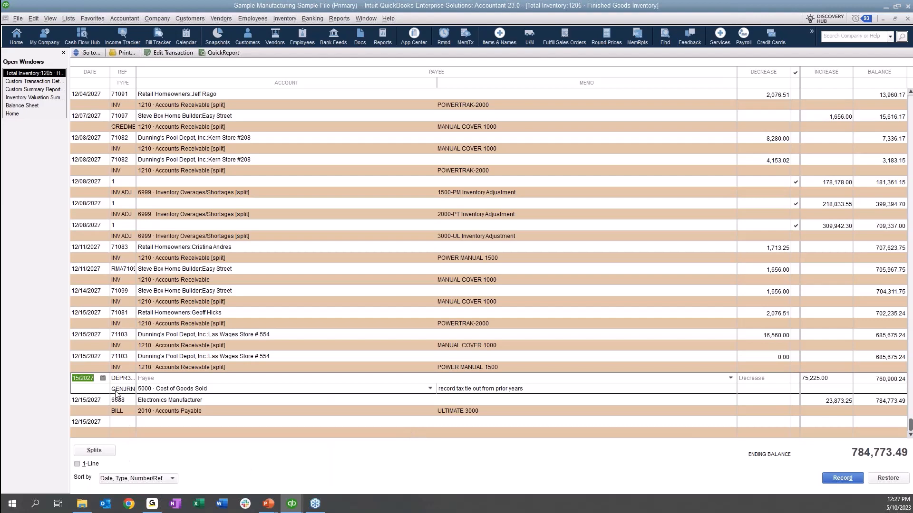
double_click(116, 394)
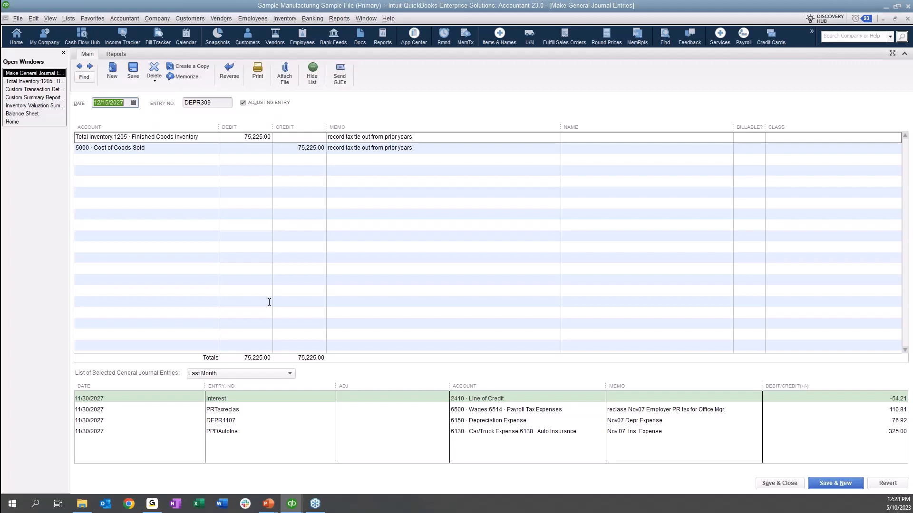
click(207, 138)
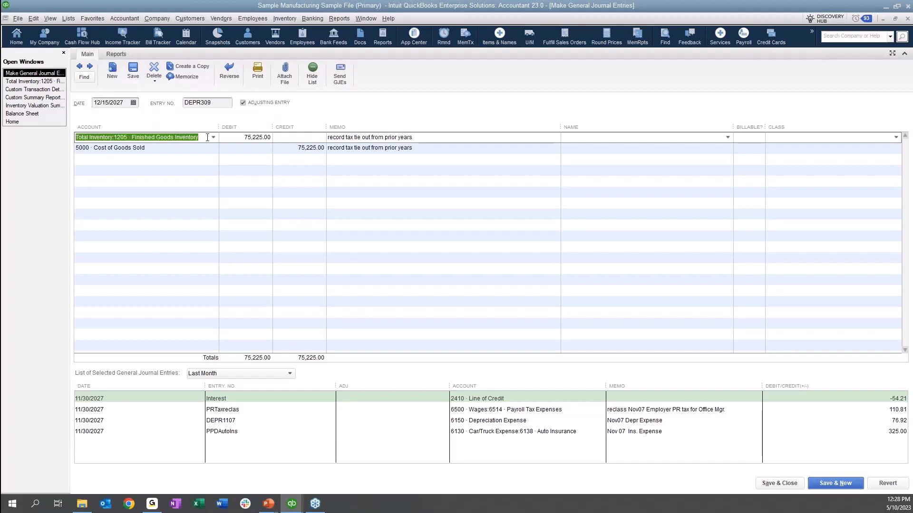
click(214, 138)
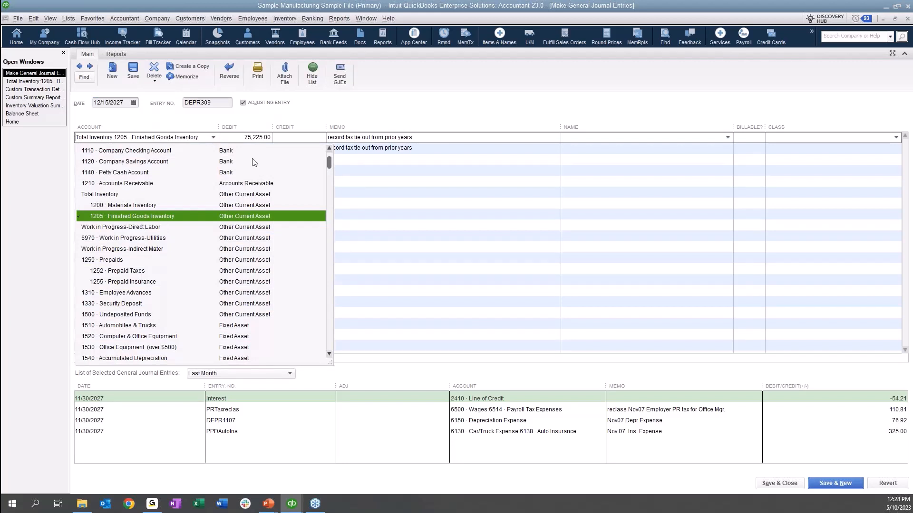
click(469, 102)
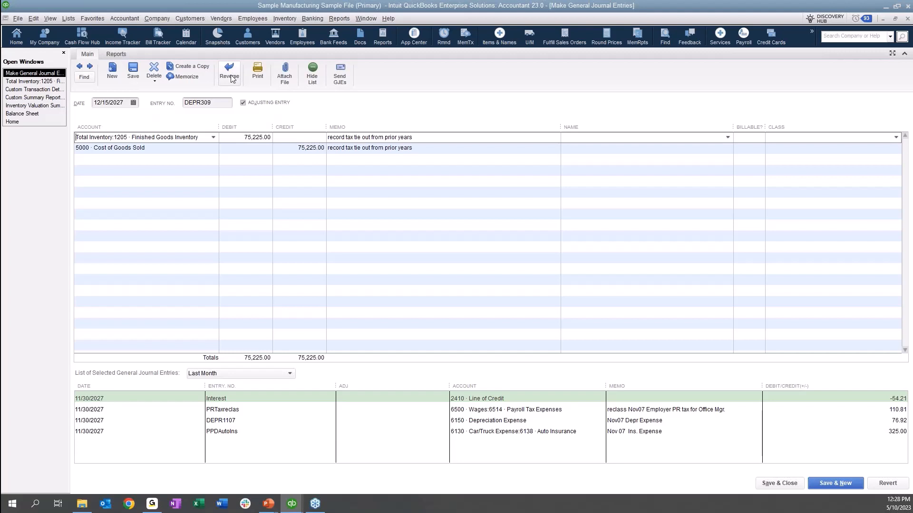
click(155, 81)
click(153, 99)
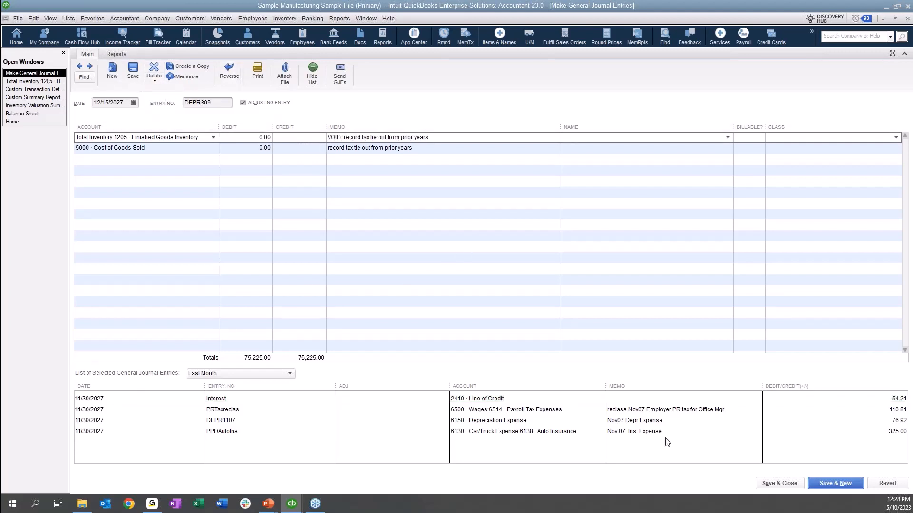
click(773, 485)
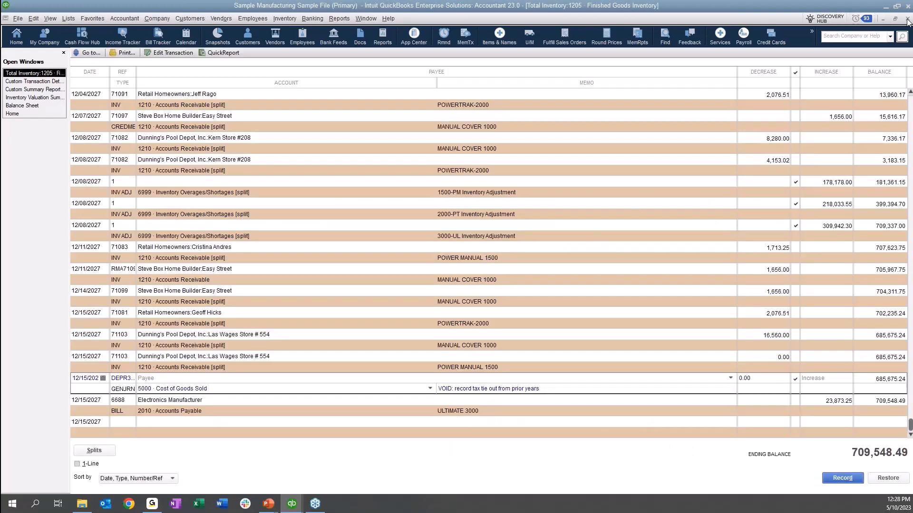
click(907, 19)
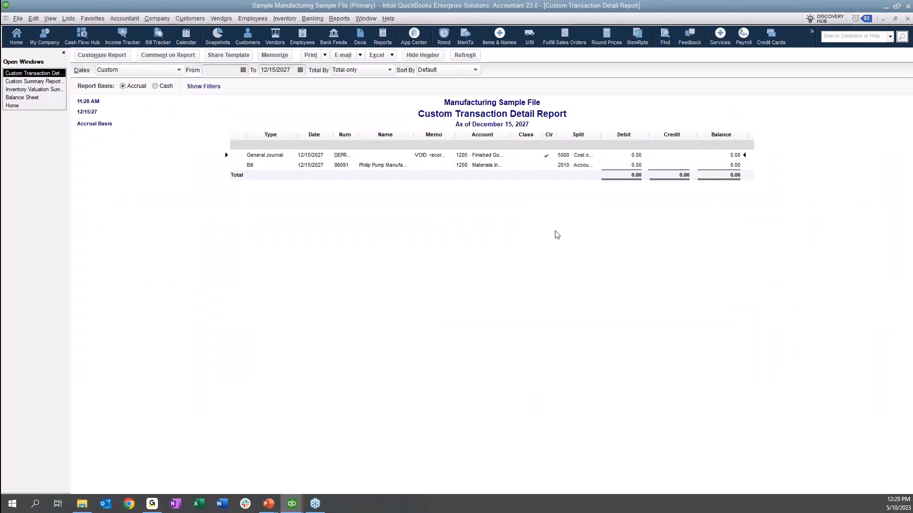
- Delete the zero-amount 1200 Materials Inventory expense line from the Philip Pump Manufacturing bill, and save and close the bill
click(485, 167)
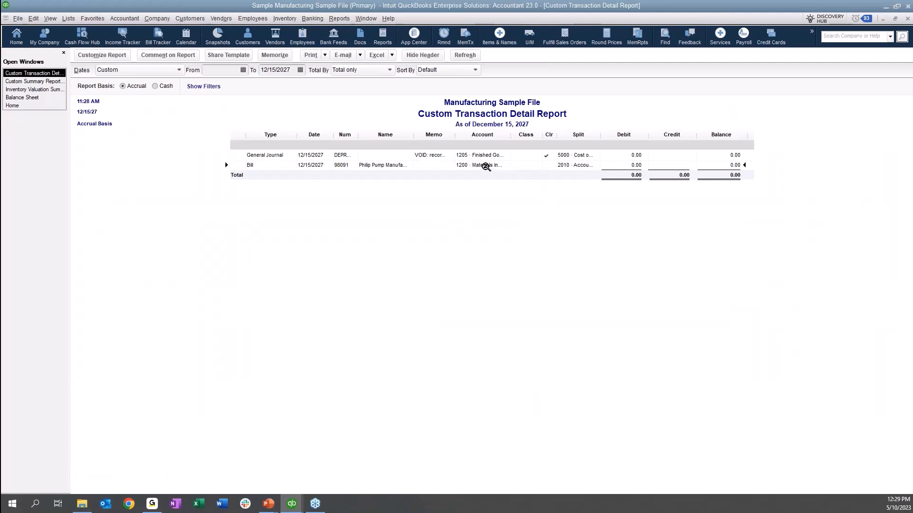
double_click(486, 167)
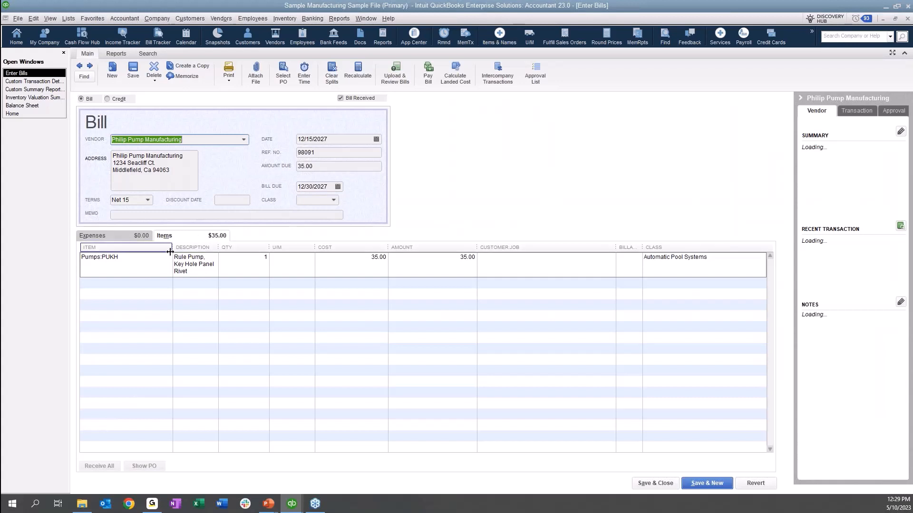
click(117, 236)
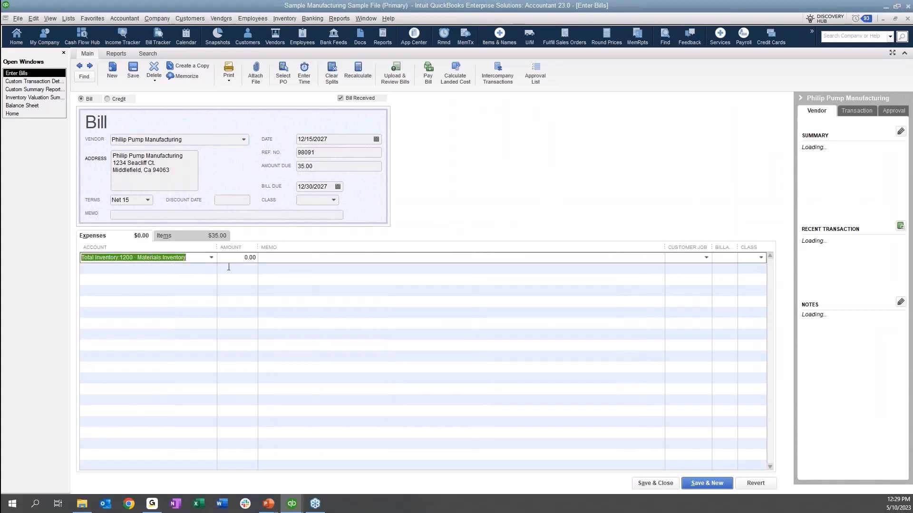
key(Tab)
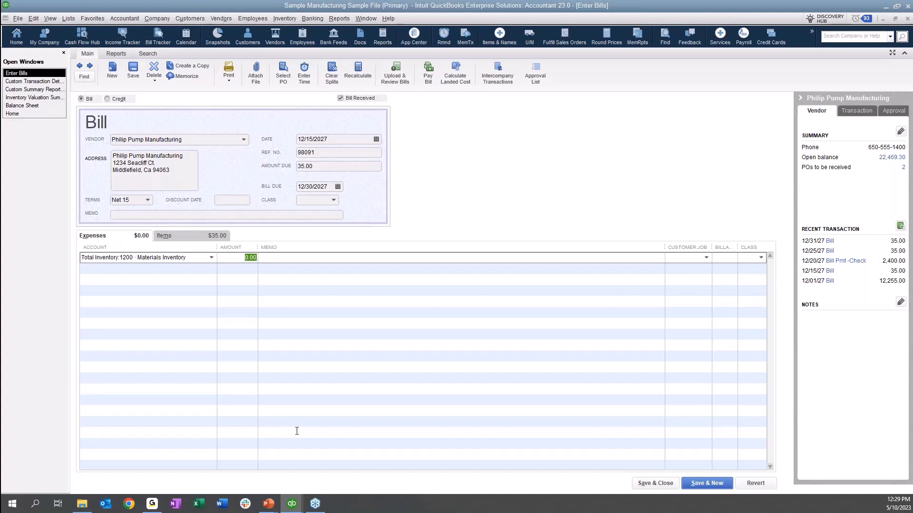
click(34, 18)
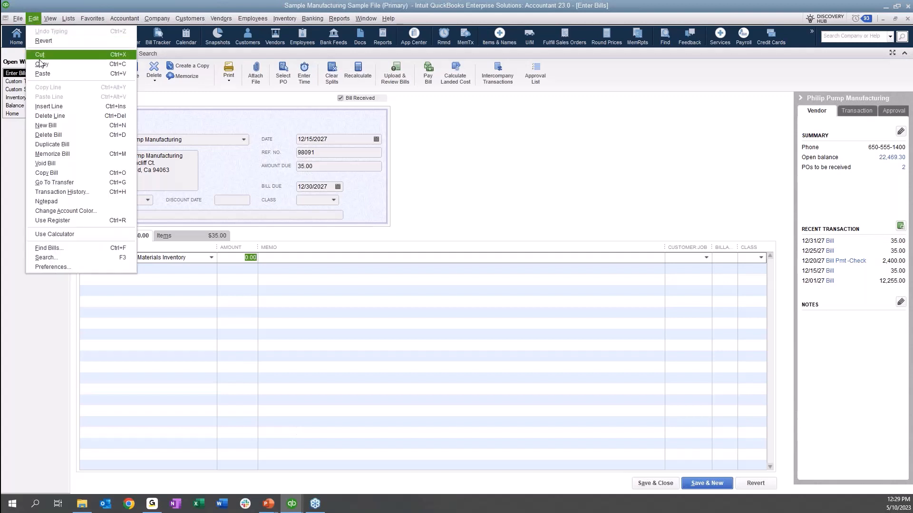
click(50, 116)
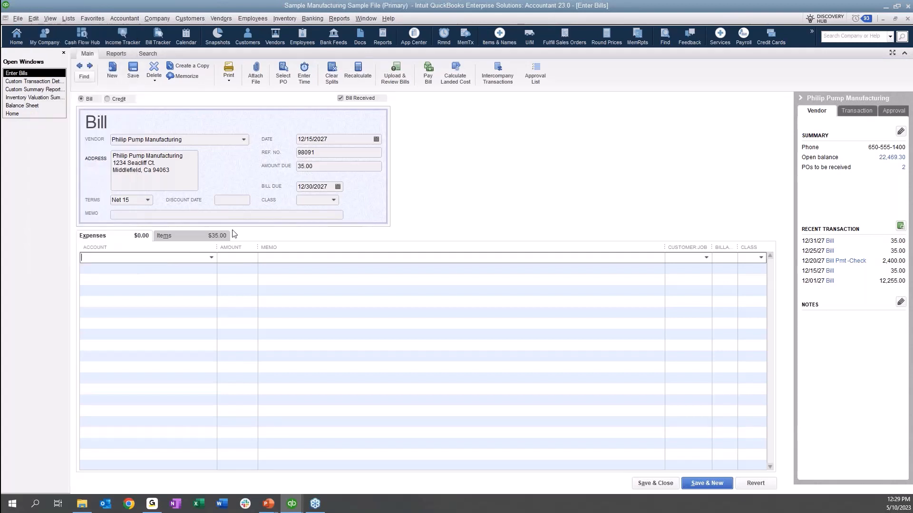
click(191, 237)
click(644, 483)
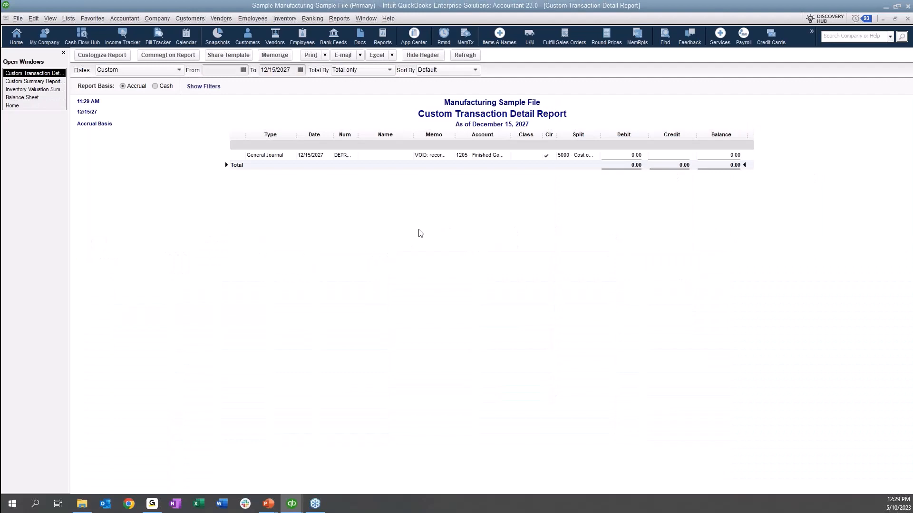
- Reopen the No item detail from the custom summary report, delete general journal entry DEPR309, and close the windows opened for it
key(Escape)
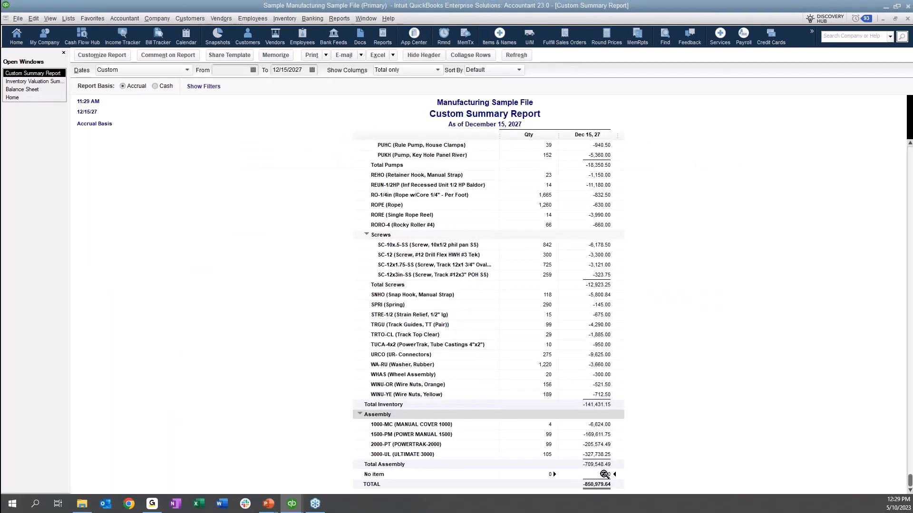
double_click(600, 473)
double_click(345, 155)
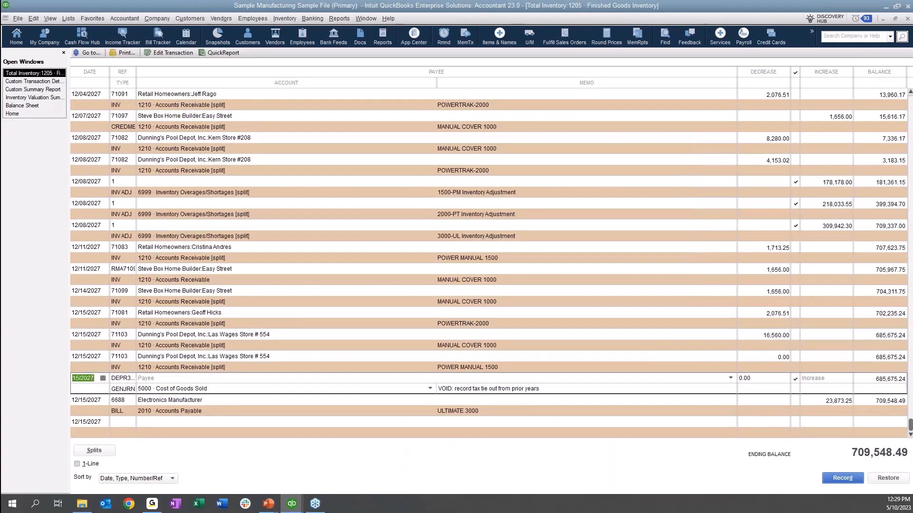
double_click(127, 388)
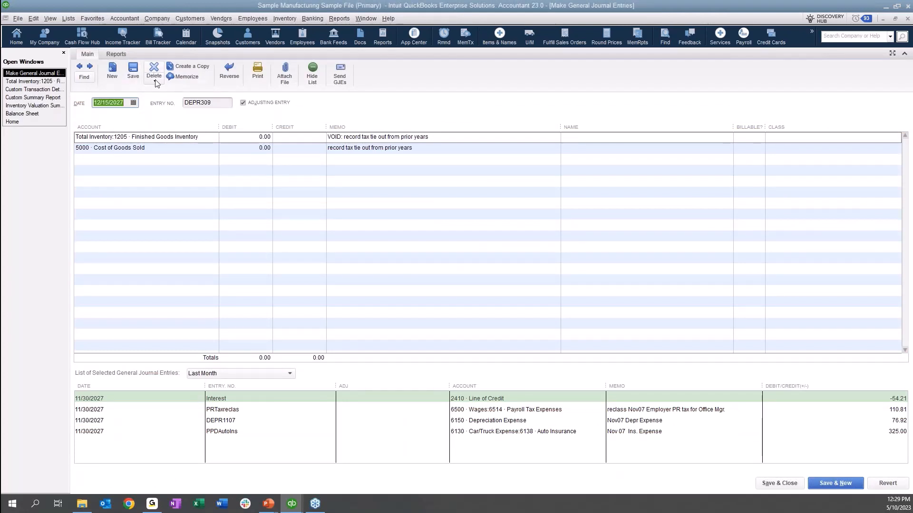
click(154, 79)
click(155, 91)
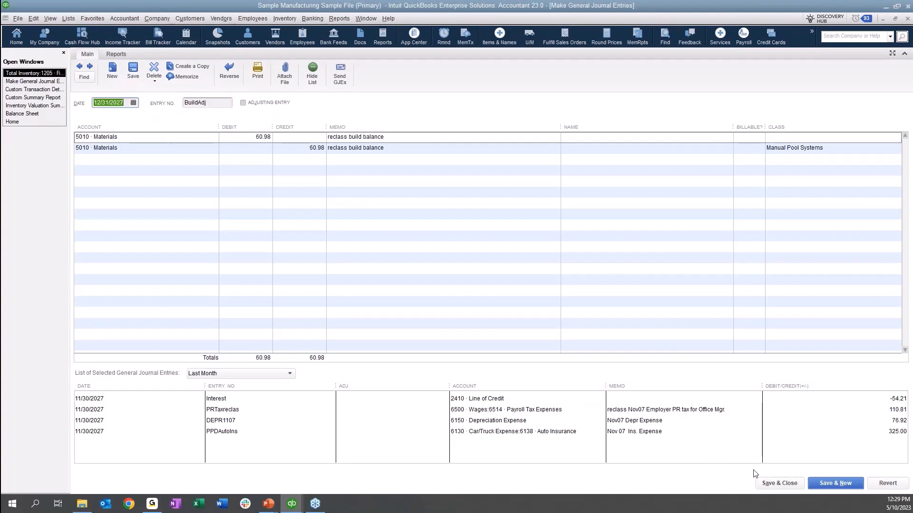
key(Escape)
key(Escape)
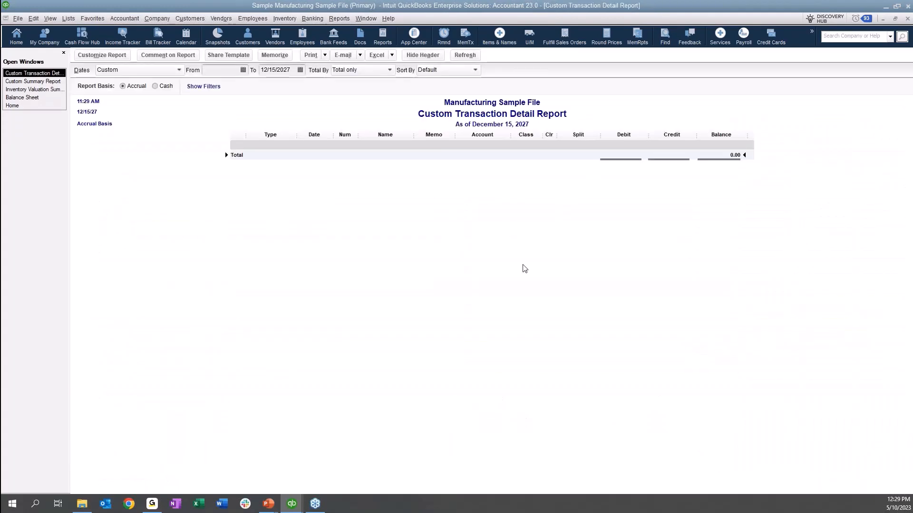
key(Escape)
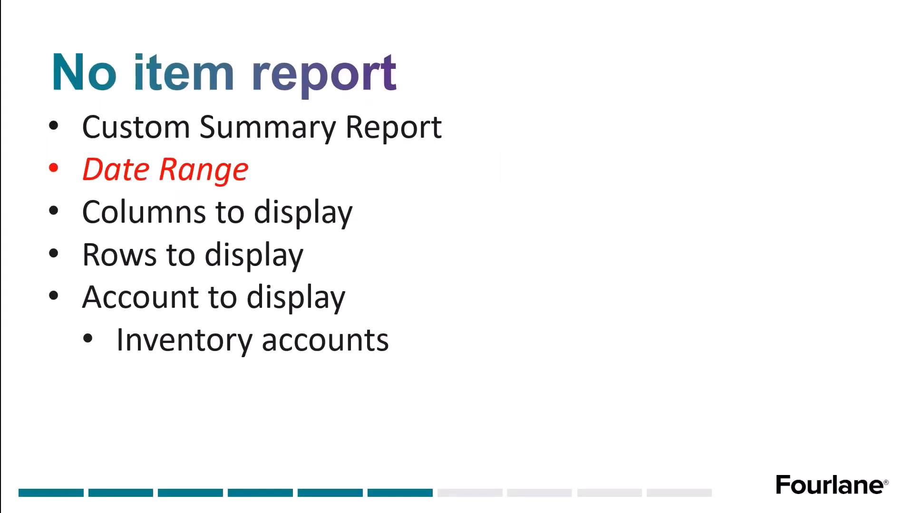
click(896, 375)
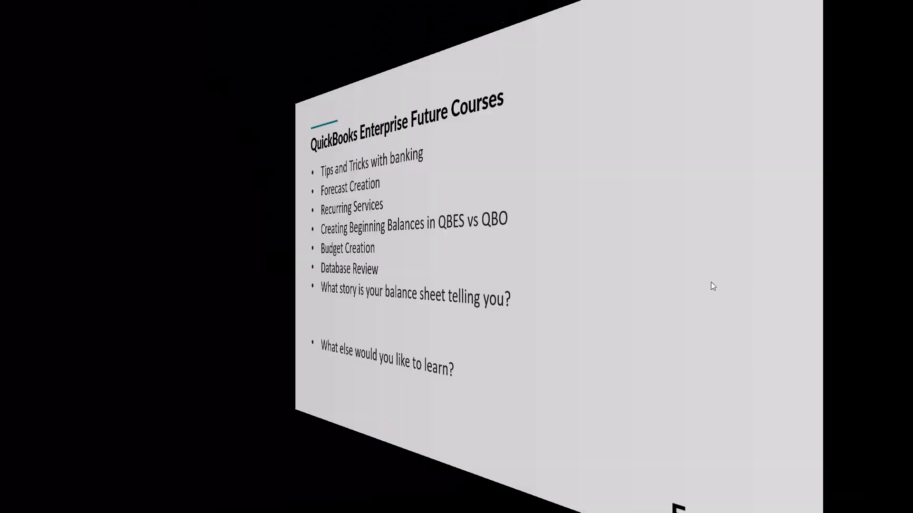